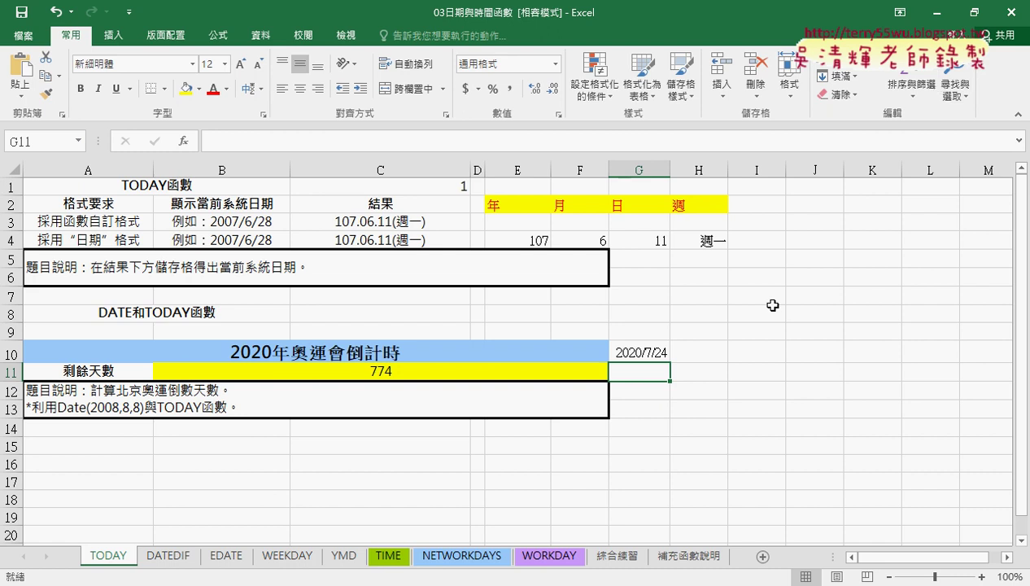
# Look up the EOMONTH function's syntax among the Date & Time functions, inserting nothing
pyautogui.click(530, 240)
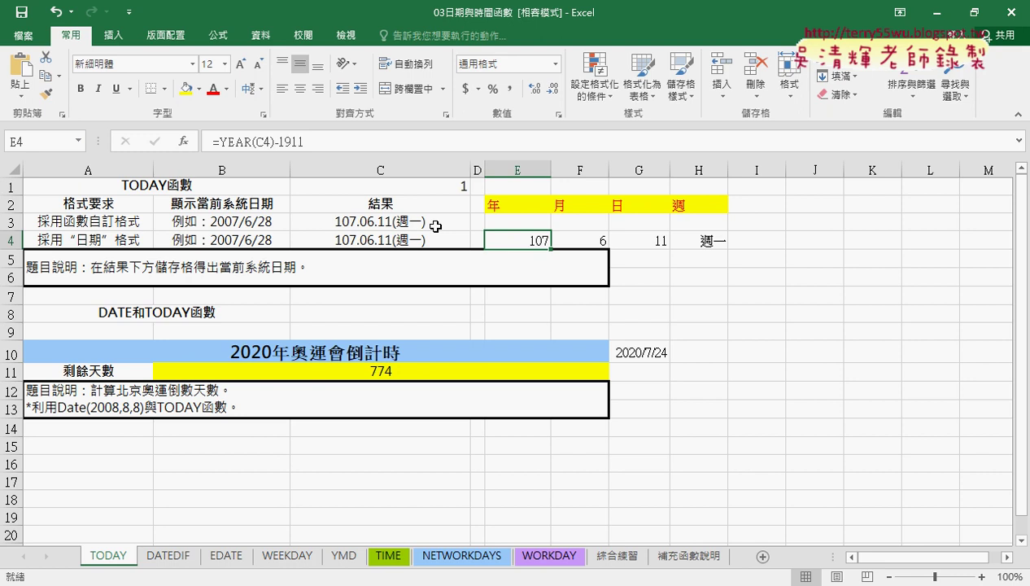
pyautogui.click(498, 222)
pyautogui.click(192, 141)
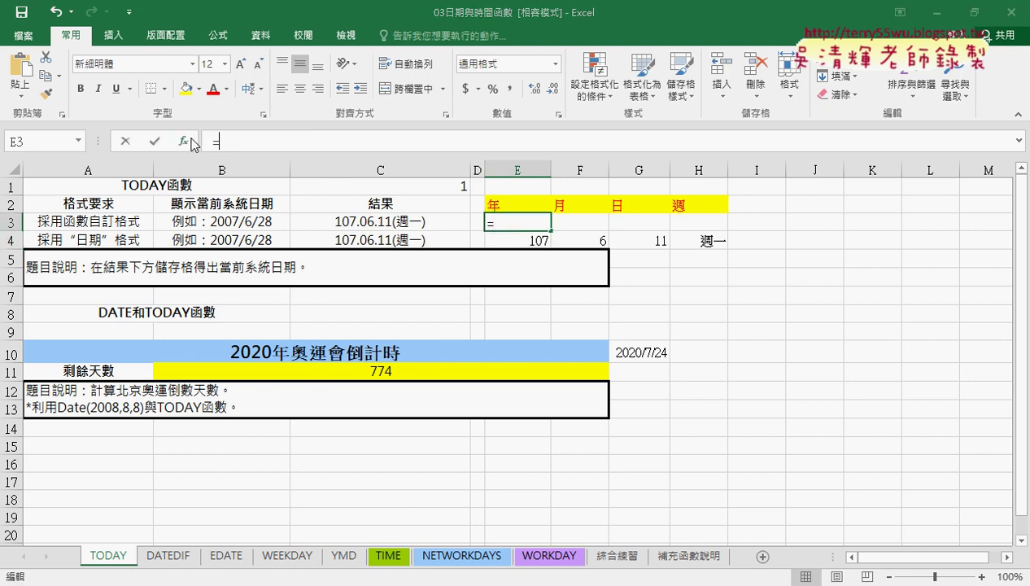
pyautogui.moveTo(830, 242); pyautogui.dragTo(830, 247)
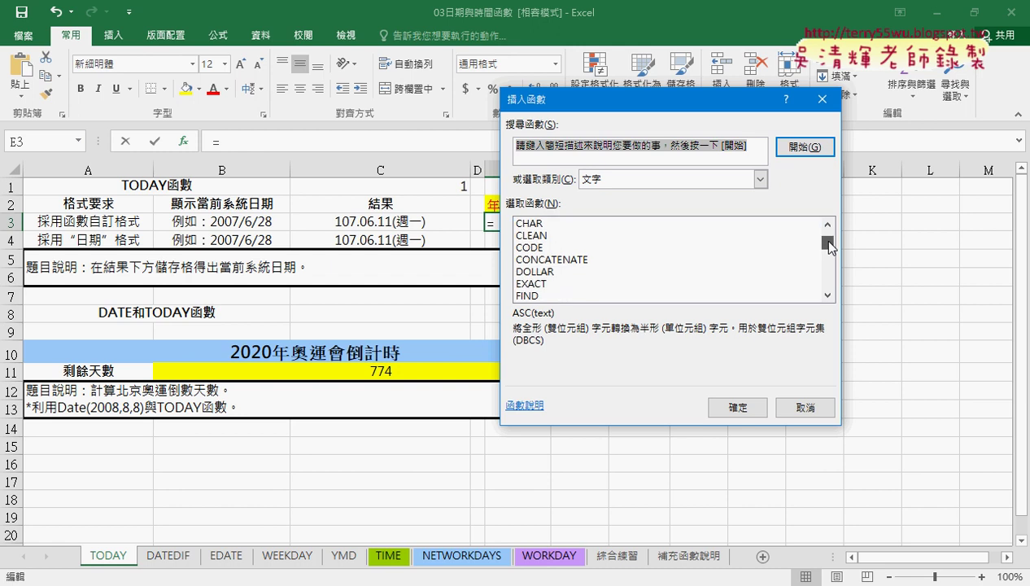
pyautogui.click(676, 178)
pyautogui.click(682, 231)
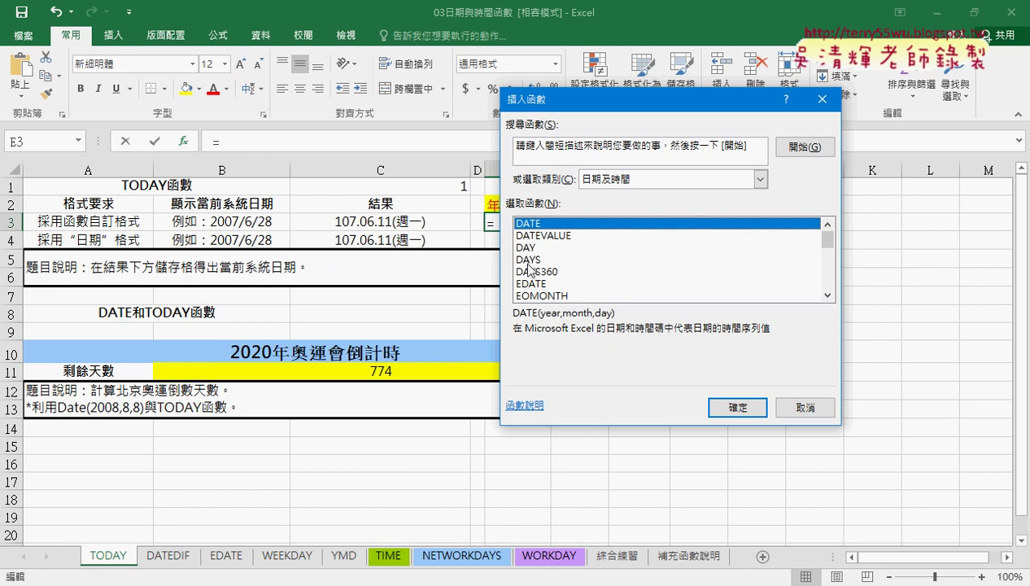
pyautogui.click(556, 296)
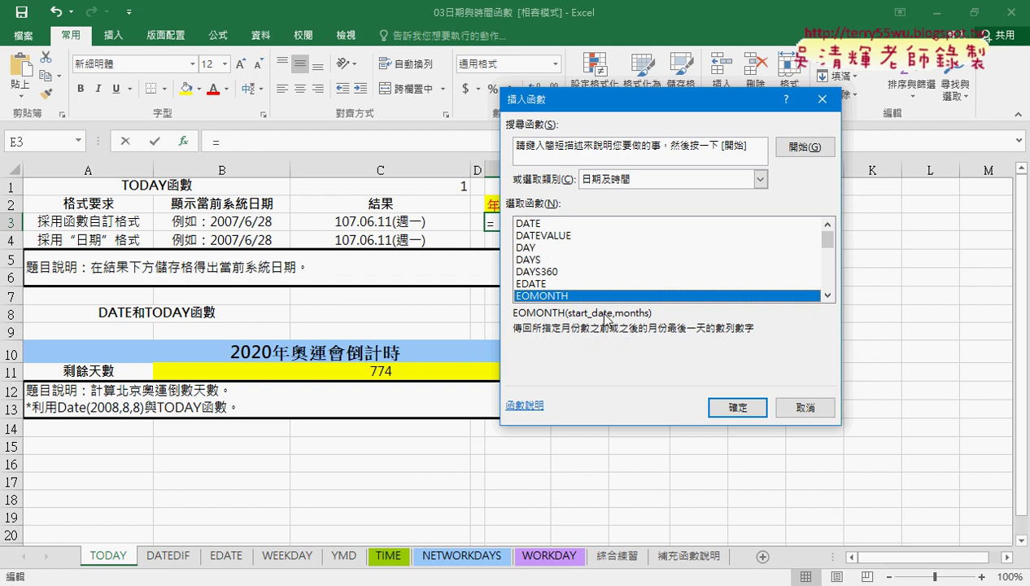
pyautogui.click(827, 295)
pyautogui.click(827, 297)
pyautogui.click(827, 296)
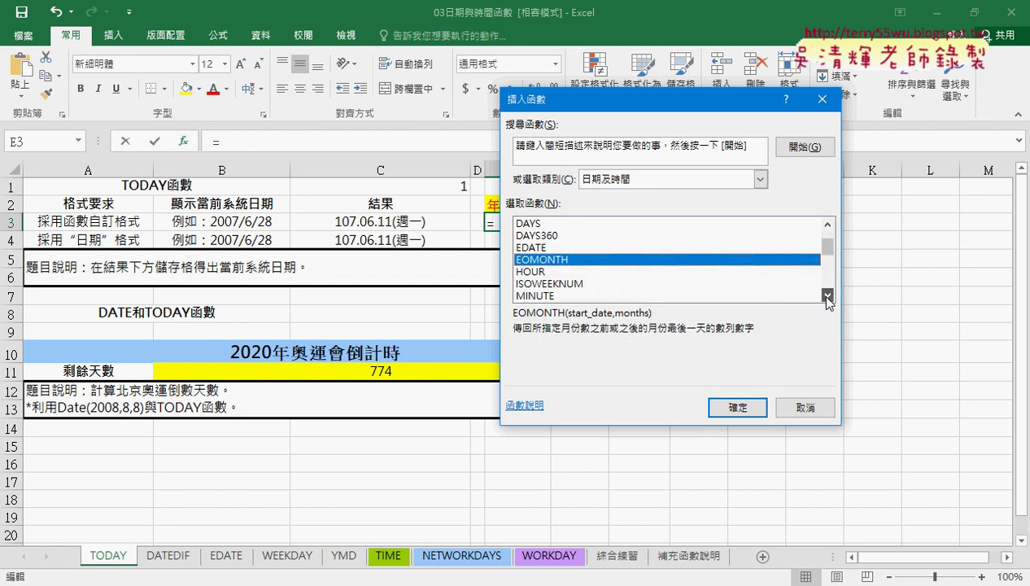
pyautogui.click(827, 296)
pyautogui.click(827, 296)
pyautogui.click(828, 296)
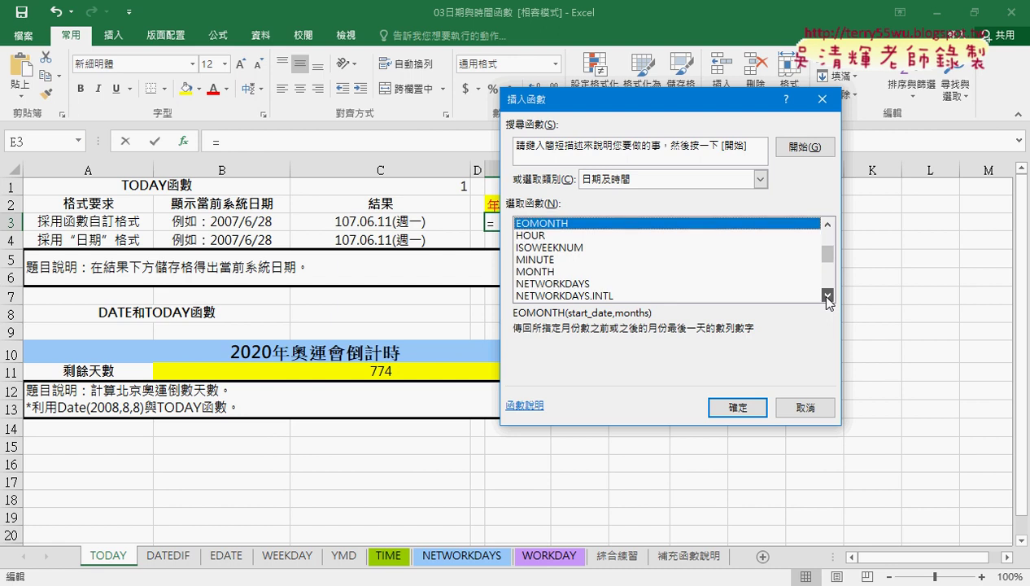
pyautogui.click(827, 296)
pyautogui.click(827, 296)
pyautogui.click(827, 296)
pyautogui.click(828, 296)
pyautogui.click(827, 296)
pyautogui.click(827, 296)
pyautogui.click(828, 296)
pyautogui.click(827, 297)
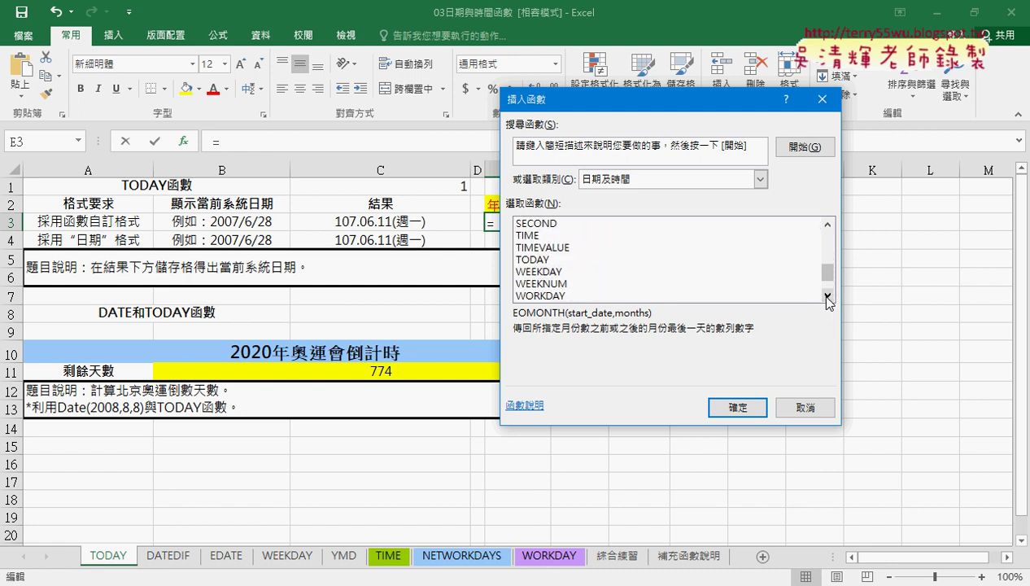
pyautogui.click(827, 296)
pyautogui.click(827, 297)
pyautogui.click(827, 297)
pyautogui.click(828, 296)
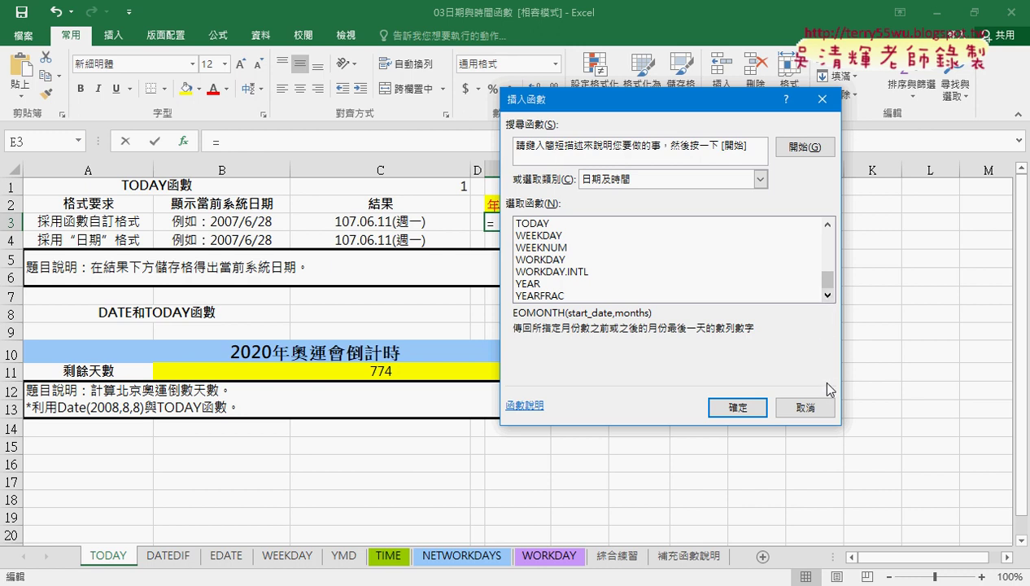
pyautogui.click(810, 408)
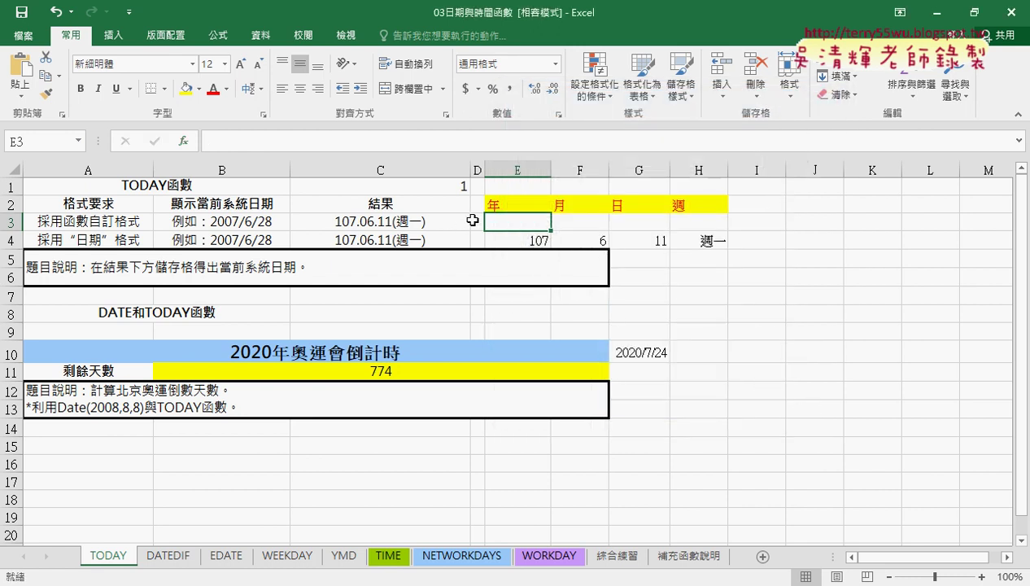
# Widen column D, check C3's TODAY formula, and look up the TEXT function's syntax
pyautogui.moveTo(485, 171); pyautogui.dragTo(549, 171)
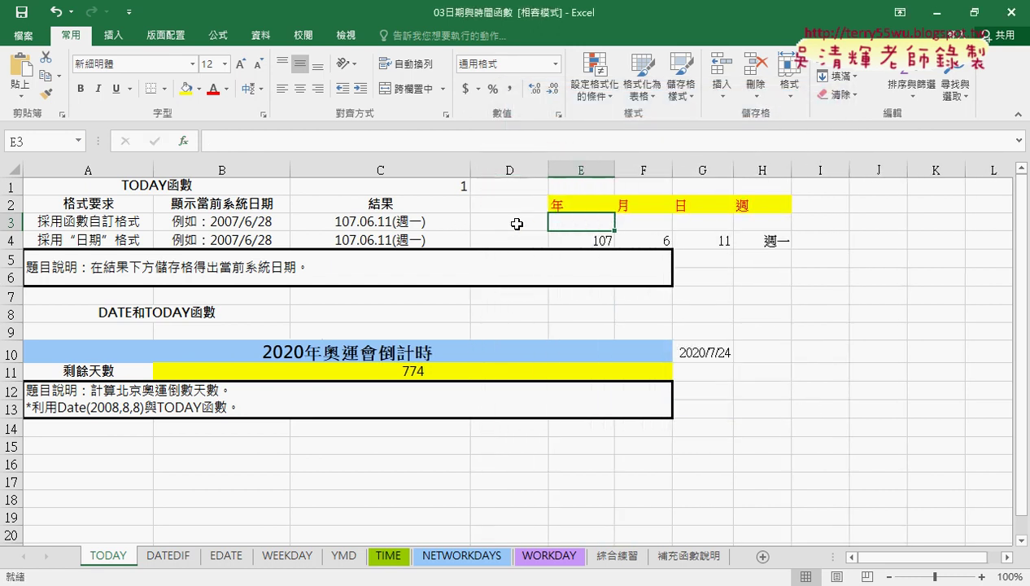
pyautogui.click(509, 222)
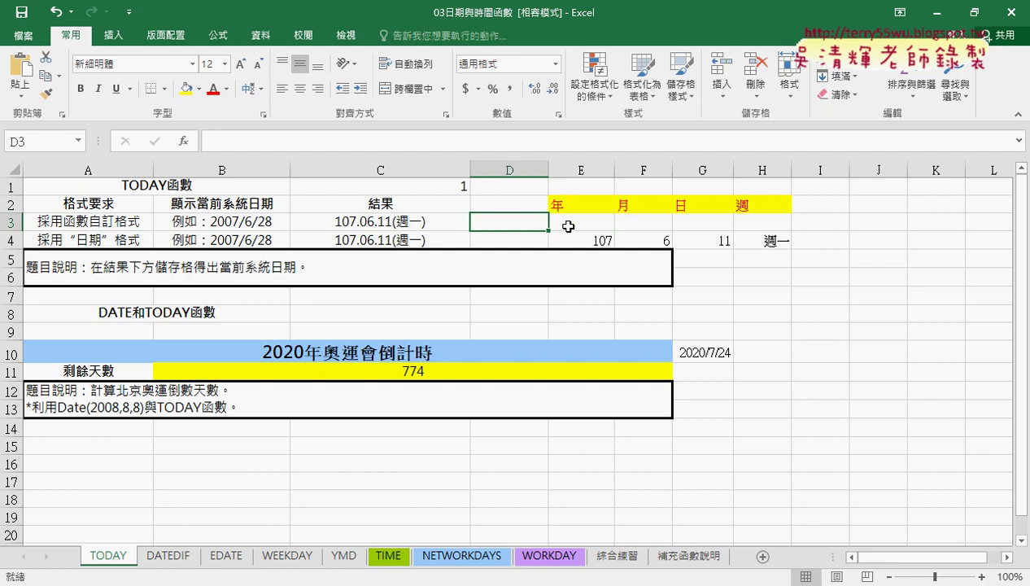
pyautogui.click(404, 223)
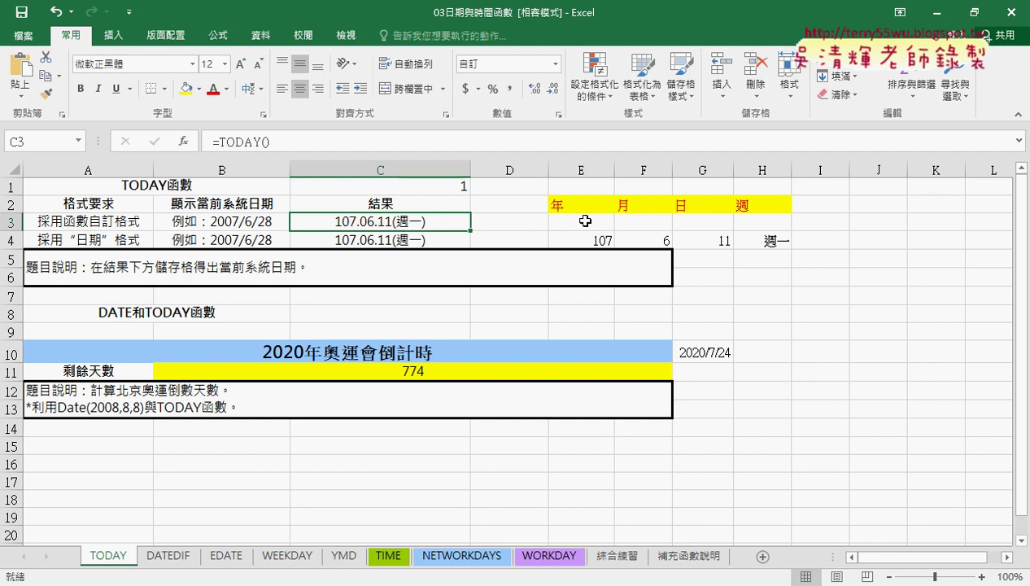
pyautogui.click(515, 223)
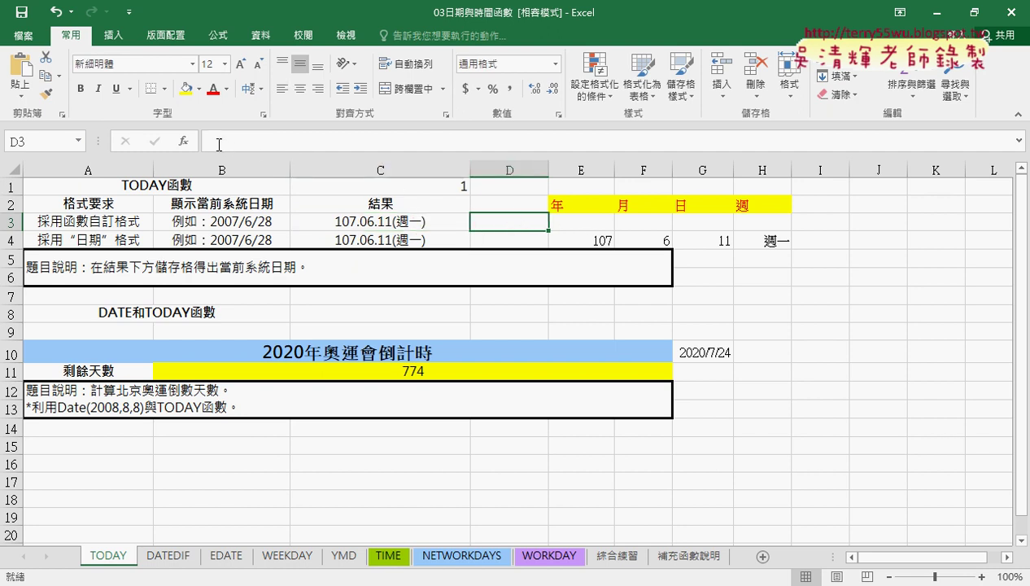
pyautogui.click(183, 141)
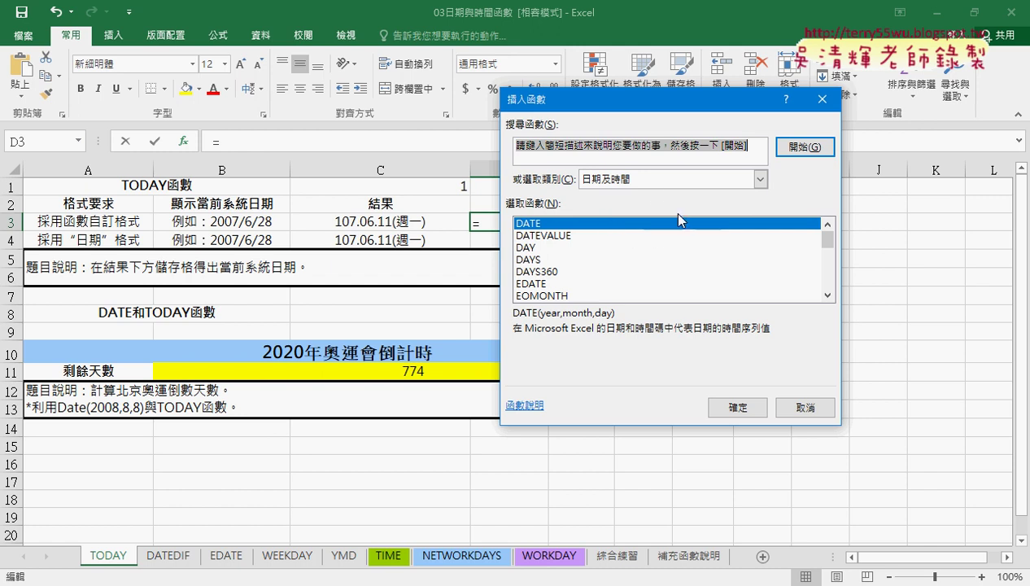
pyautogui.click(760, 179)
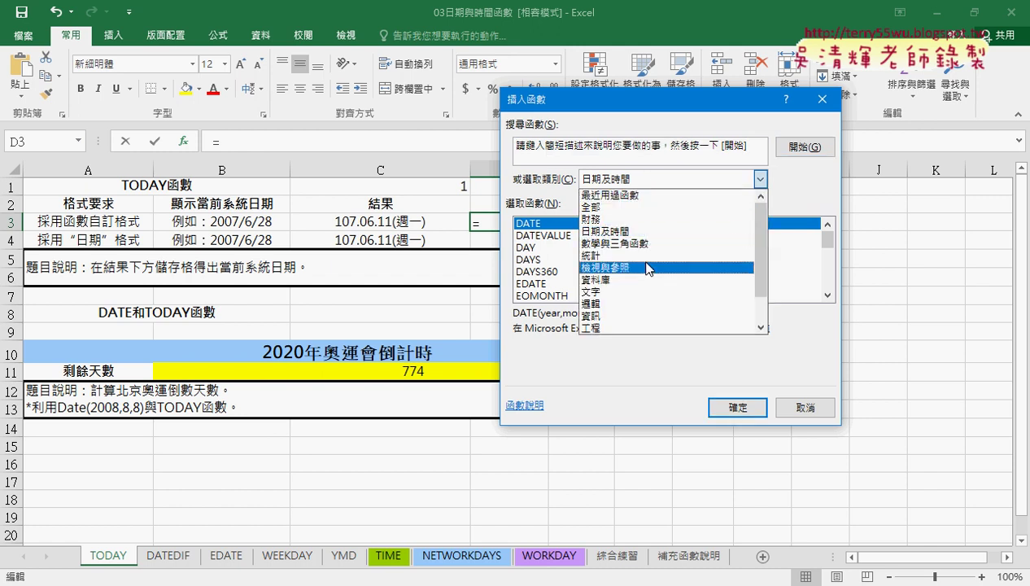
pyautogui.click(716, 290)
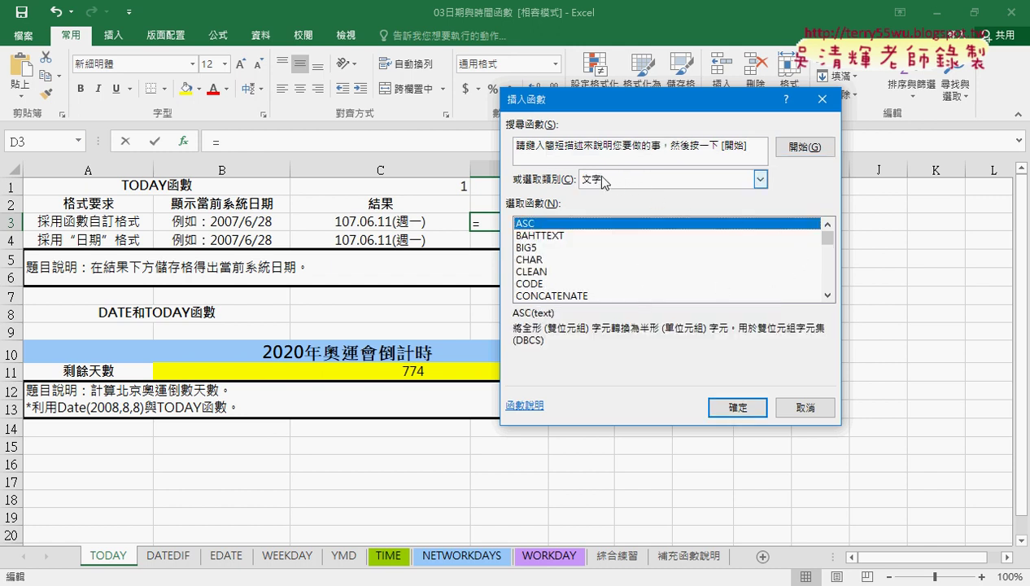
pyautogui.moveTo(827, 237); pyautogui.dragTo(825, 283)
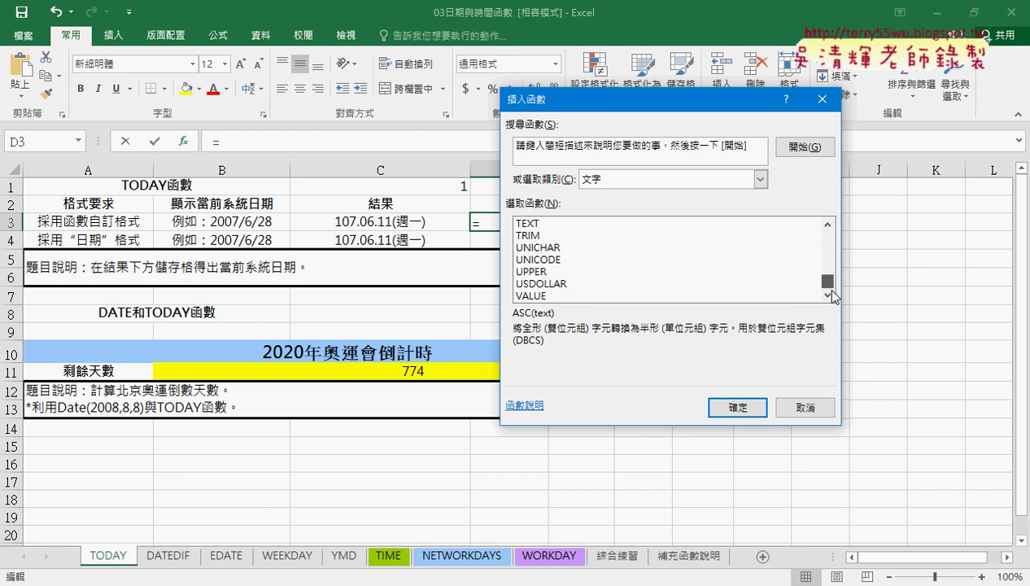
pyautogui.click(544, 225)
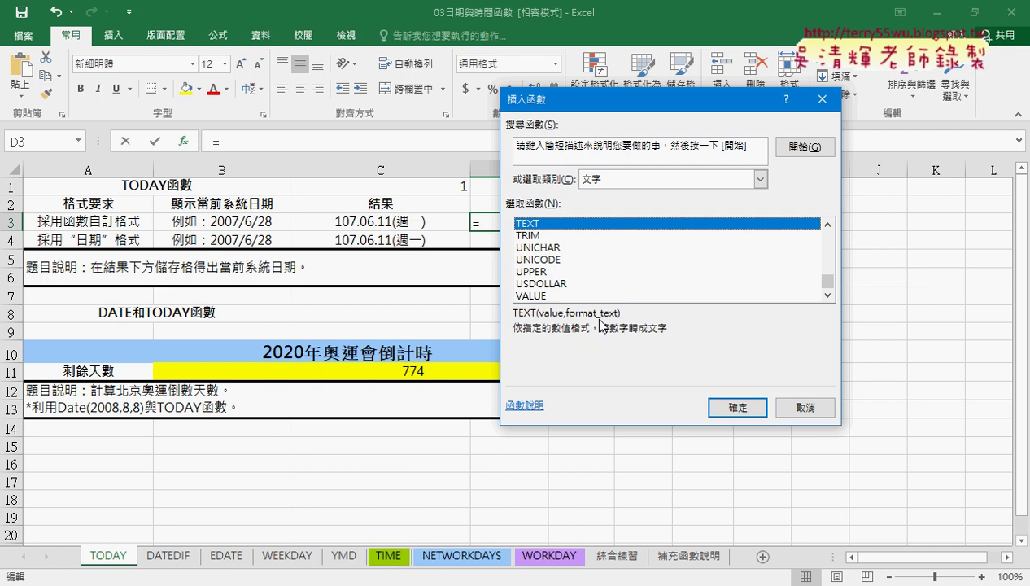
pyautogui.click(804, 407)
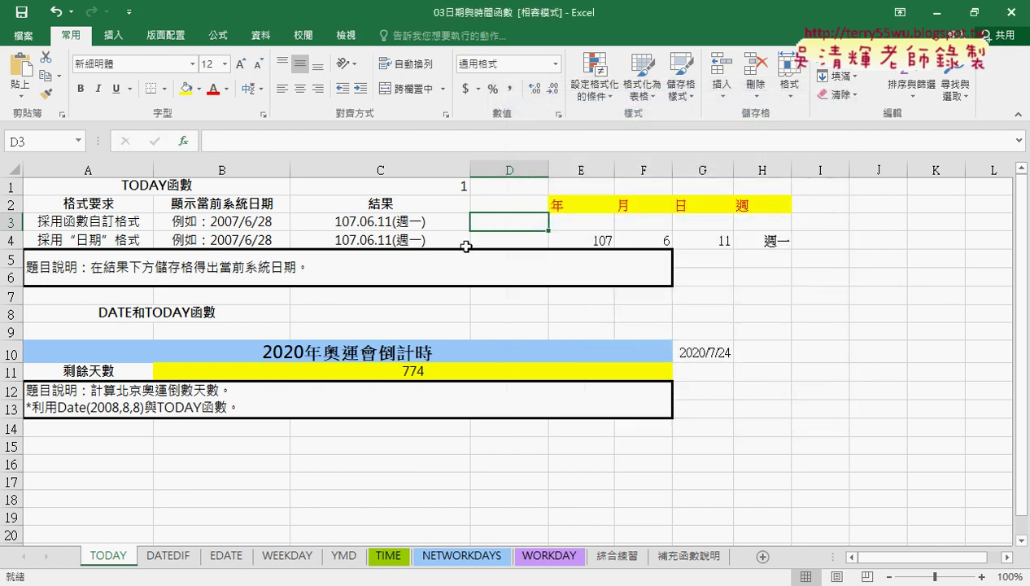
# Copy C3's custom date format code from its Format Cells settings
pyautogui.click(390, 222)
pyautogui.rightClick(392, 222)
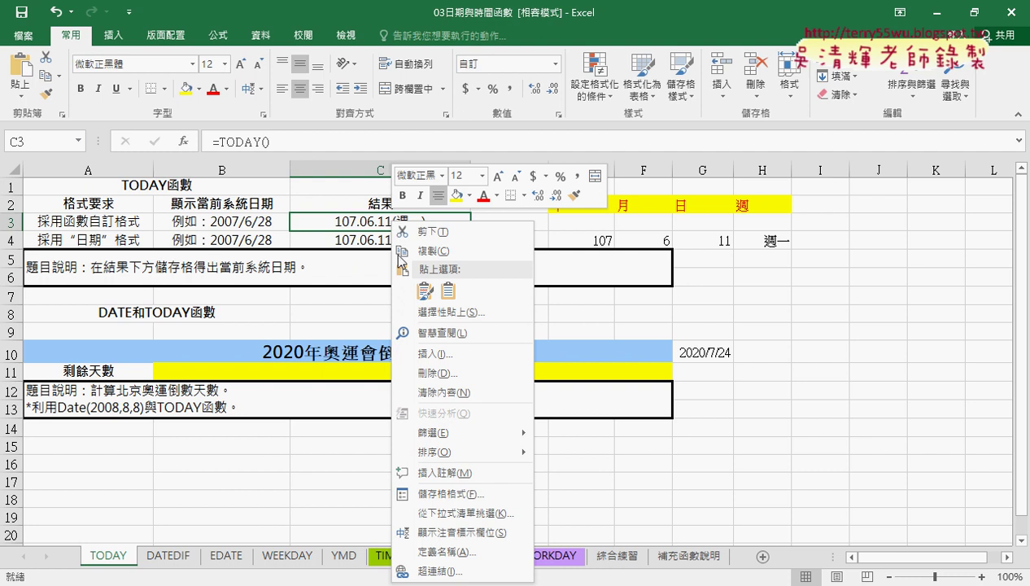
pyautogui.click(453, 494)
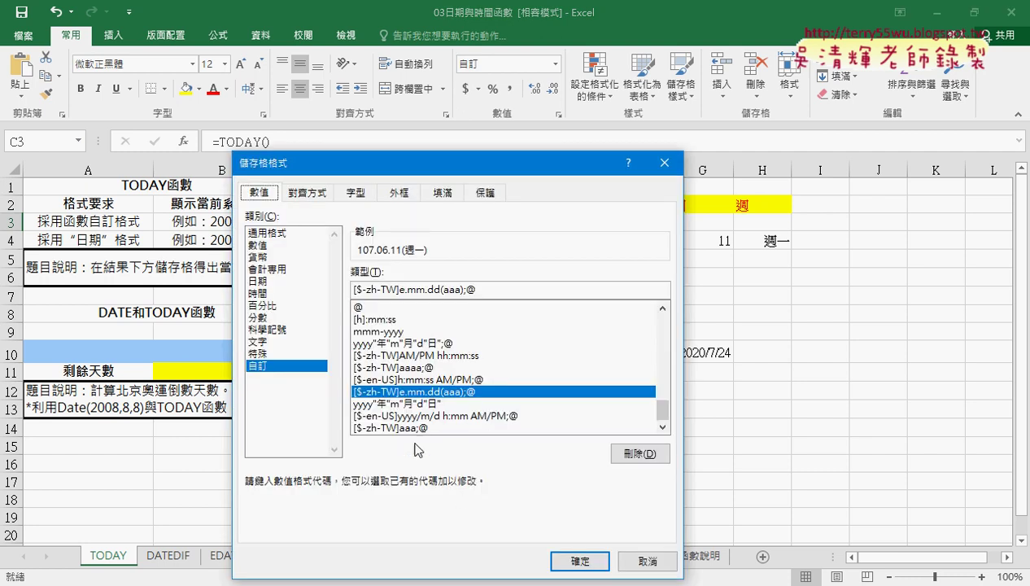
pyautogui.moveTo(492, 284); pyautogui.dragTo(298, 293)
pyautogui.hotkey('ctrl', 'c')
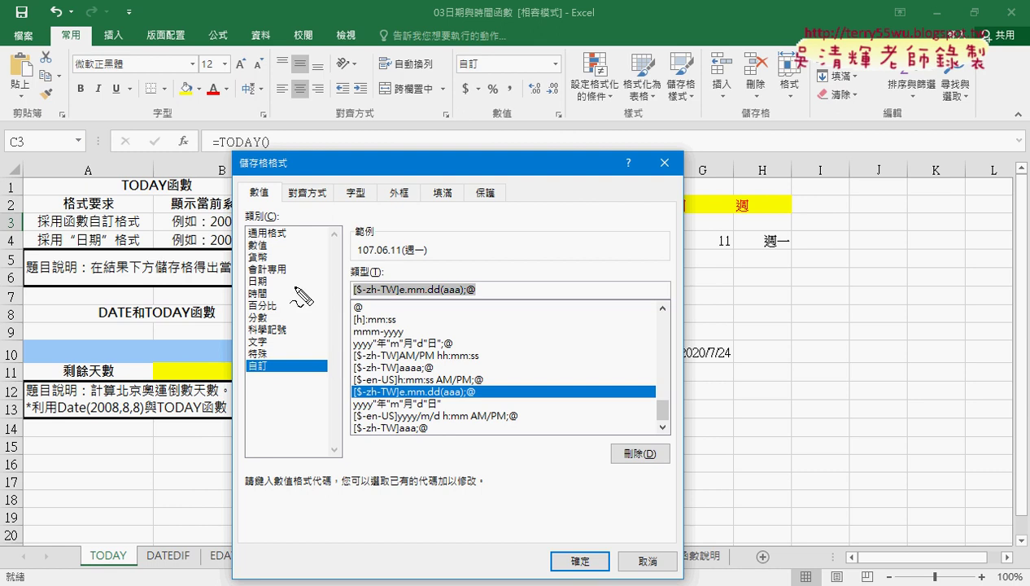
pyautogui.moveTo(478, 300)
pyautogui.mouseDown()
pyautogui.moveTo(423, 283)
pyautogui.moveTo(477, 284)
pyautogui.mouseUp()
pyautogui.moveTo(498, 224)
pyautogui.mouseDown()
pyautogui.moveTo(442, 283)
pyautogui.moveTo(470, 279)
pyautogui.mouseUp()
pyautogui.rightClick(440, 291)
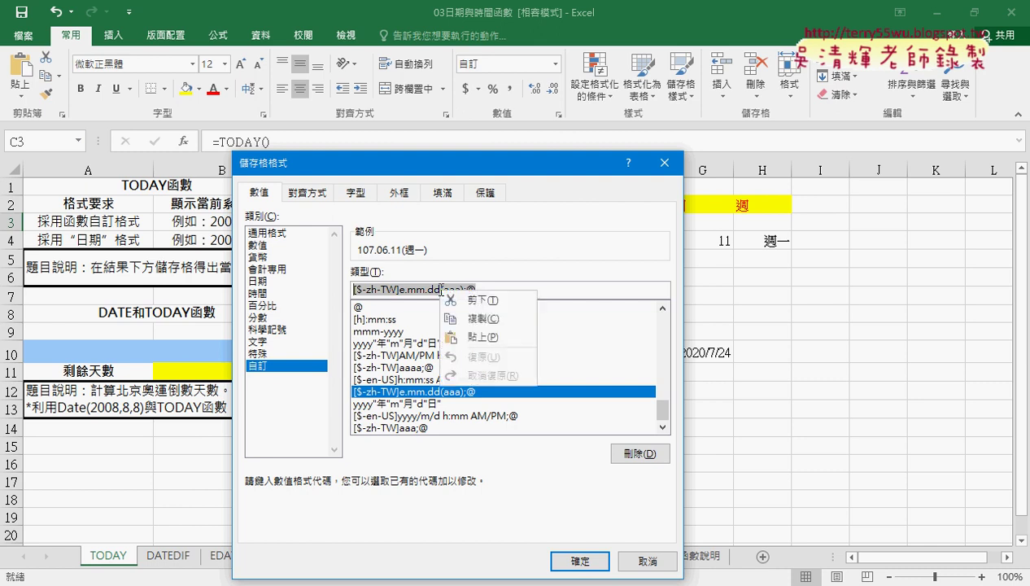
pyautogui.click(477, 318)
pyautogui.click(647, 562)
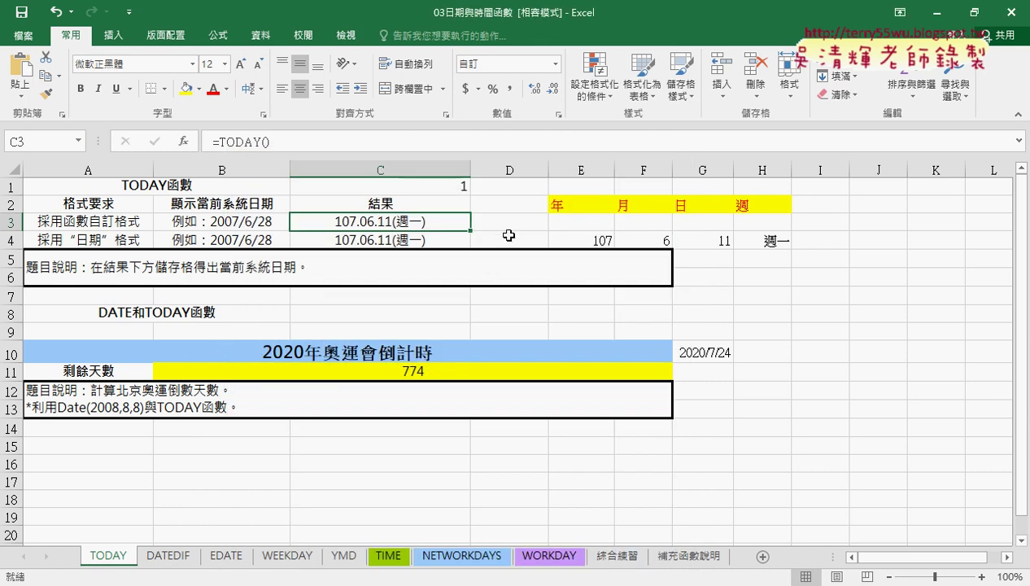
# Start a TEXT formula in D3 with value C3 and format code [$-zh-TW]e.mm.dd(aaa);@
pyautogui.click(511, 234)
pyautogui.click(509, 222)
pyautogui.click(184, 140)
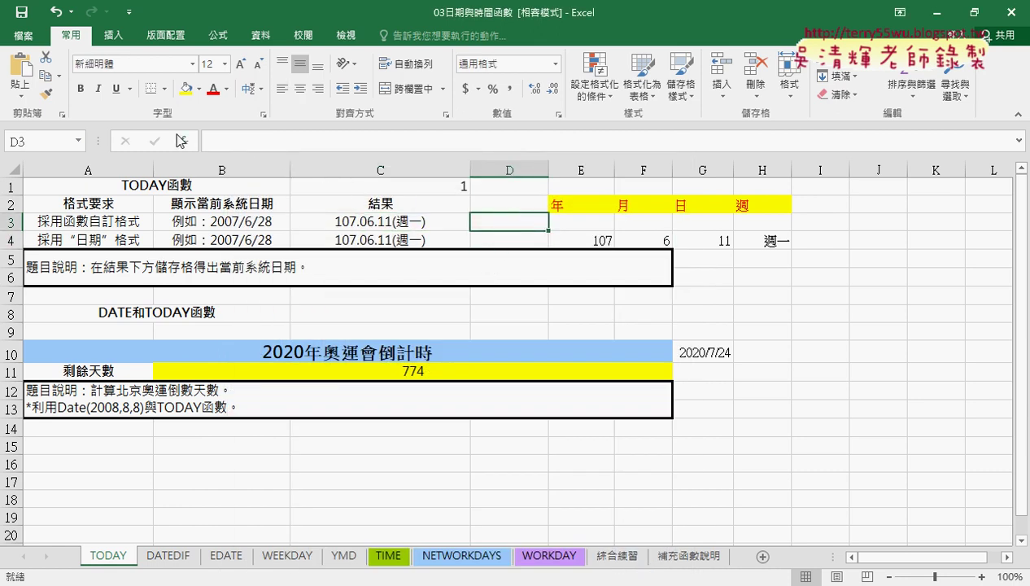
pyautogui.moveTo(827, 238); pyautogui.dragTo(823, 317)
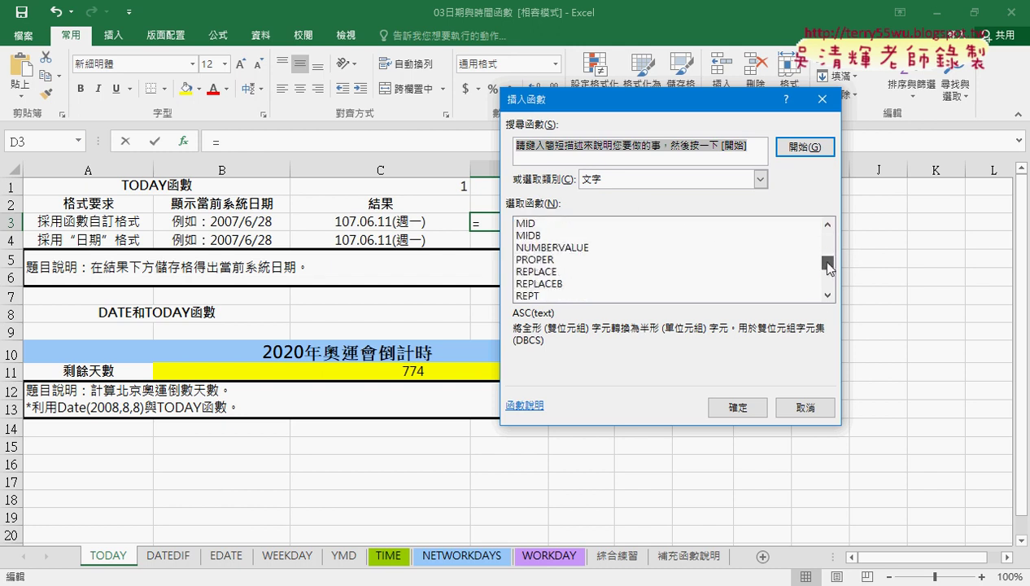
pyautogui.doubleClick(561, 223)
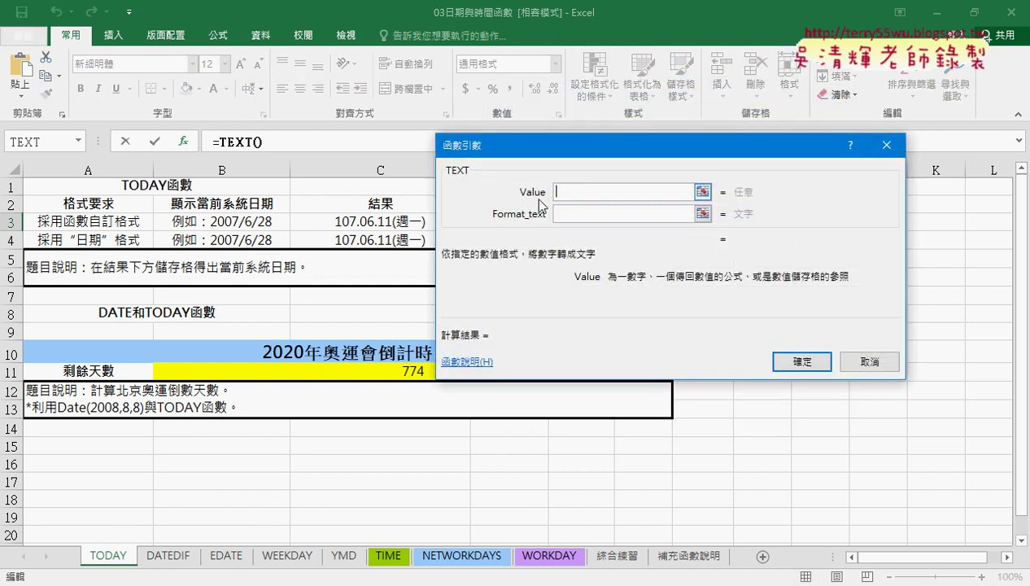
pyautogui.click(377, 225)
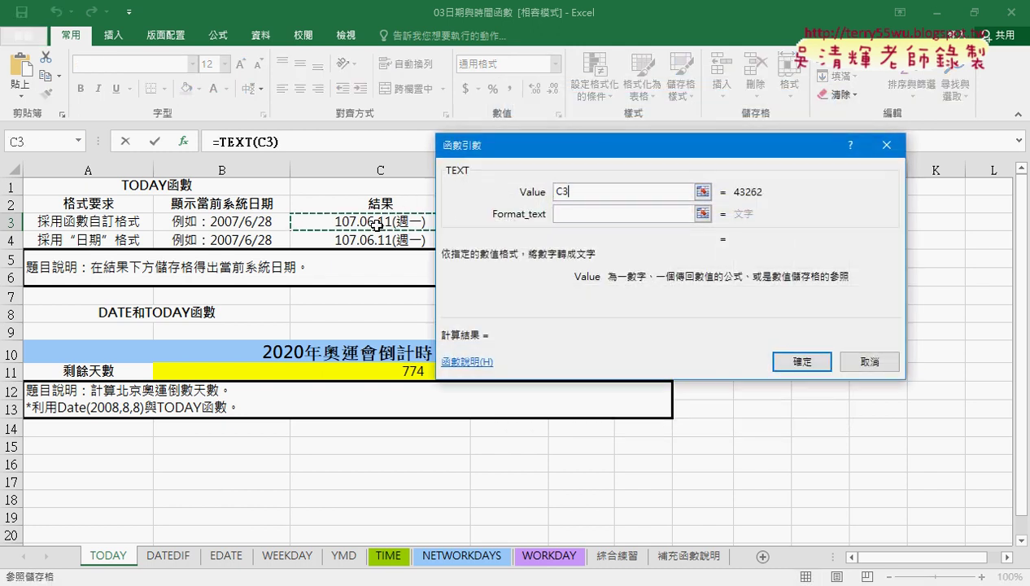
pyautogui.click(604, 215)
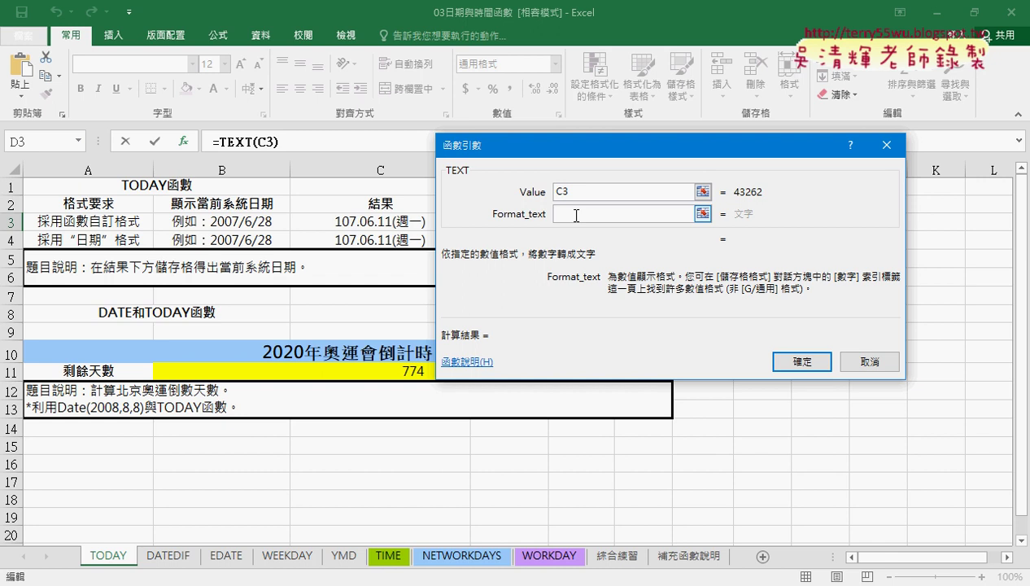
pyautogui.write('""')
pyautogui.hotkey('ctrl', 'v')
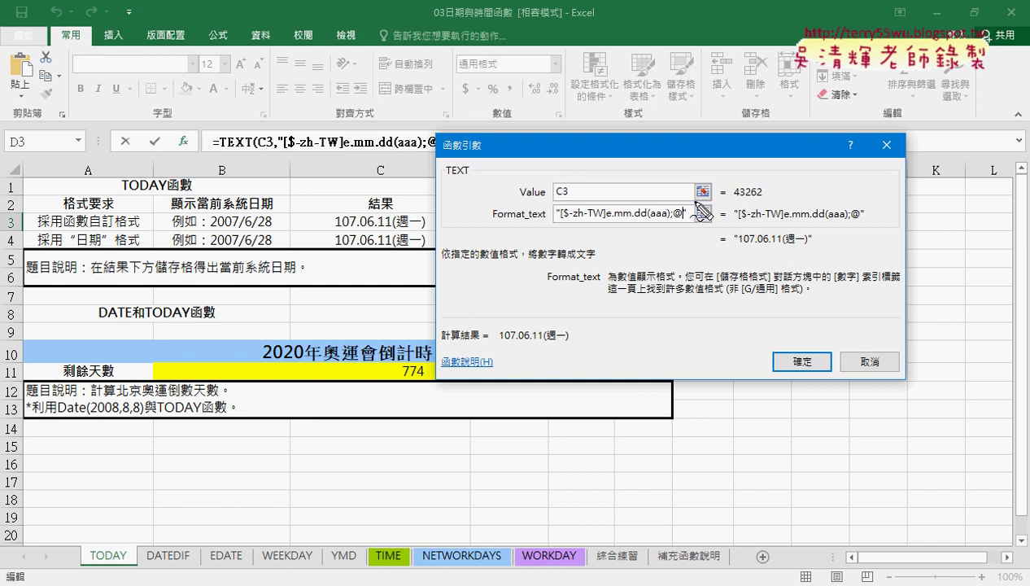
# Highlight 43262 becoming 107.06.11(週一), confirm the formula, and widen column D
pyautogui.moveTo(335, 230); pyautogui.dragTo(421, 229)
pyautogui.moveTo(735, 260); pyautogui.dragTo(810, 259)
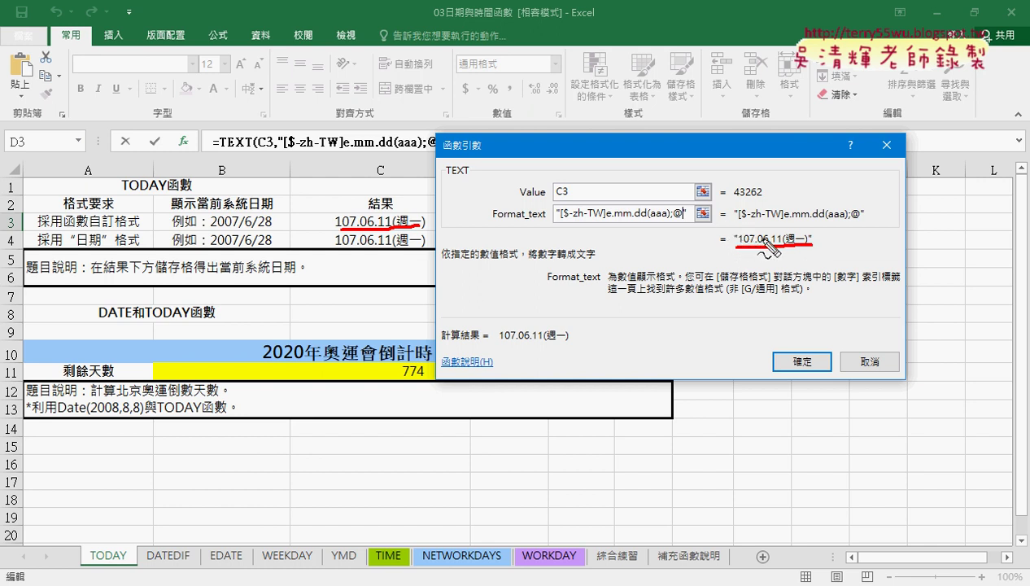
pyautogui.moveTo(734, 202)
pyautogui.mouseDown()
pyautogui.moveTo(763, 200)
pyautogui.moveTo(802, 163)
pyautogui.moveTo(801, 229)
pyautogui.mouseUp()
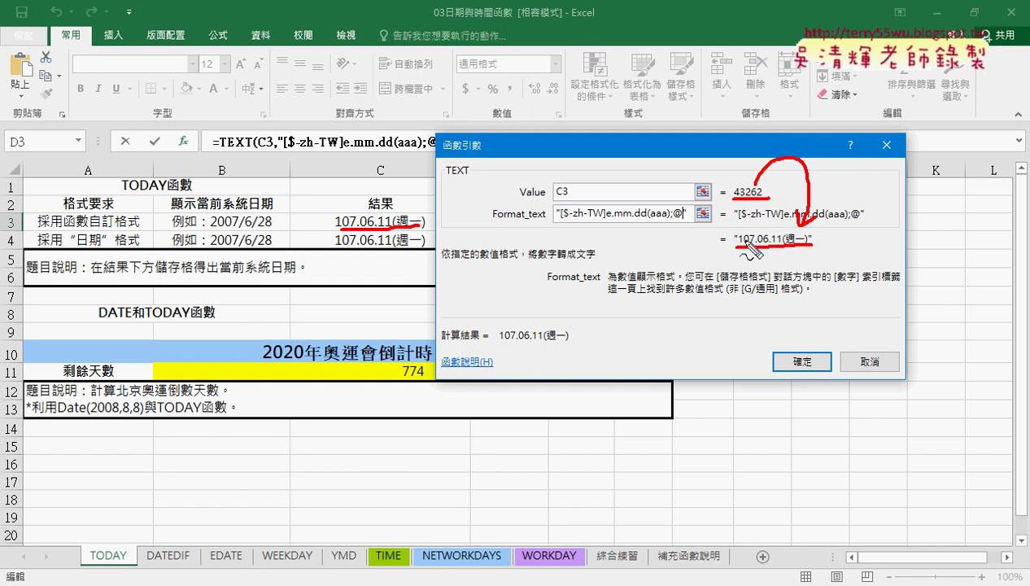
pyautogui.press('Escape')
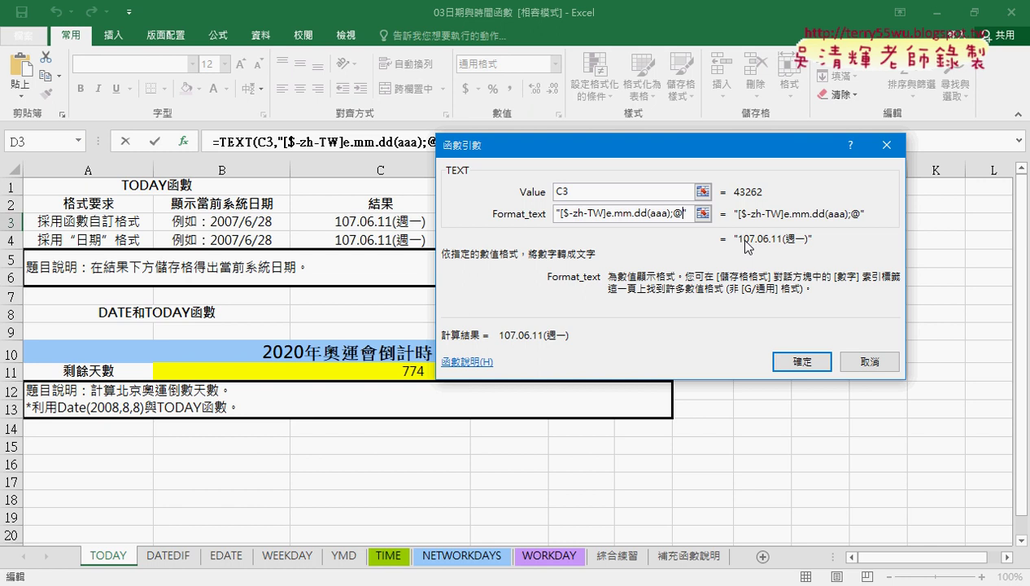
pyautogui.click(824, 367)
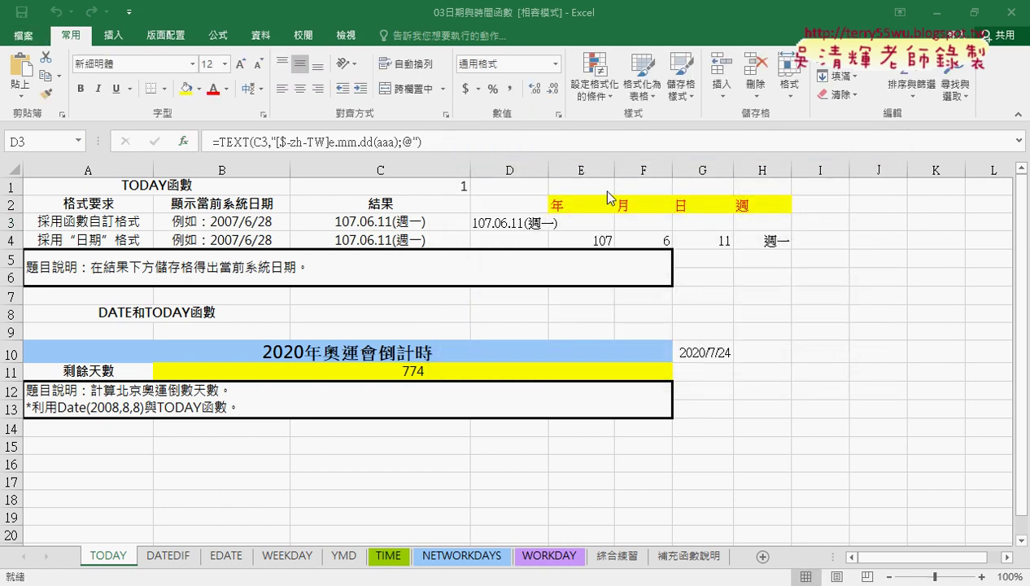
pyautogui.moveTo(545, 169); pyautogui.dragTo(580, 169)
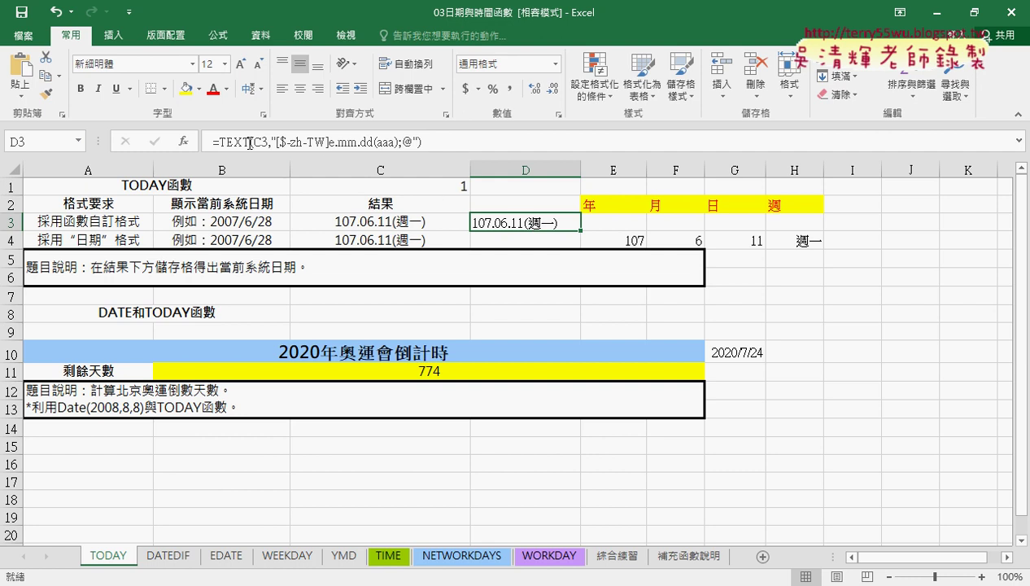
# Enter =LEFT(D3,3) in E3 to extract the year 107
pyautogui.click(600, 218)
pyautogui.click(184, 143)
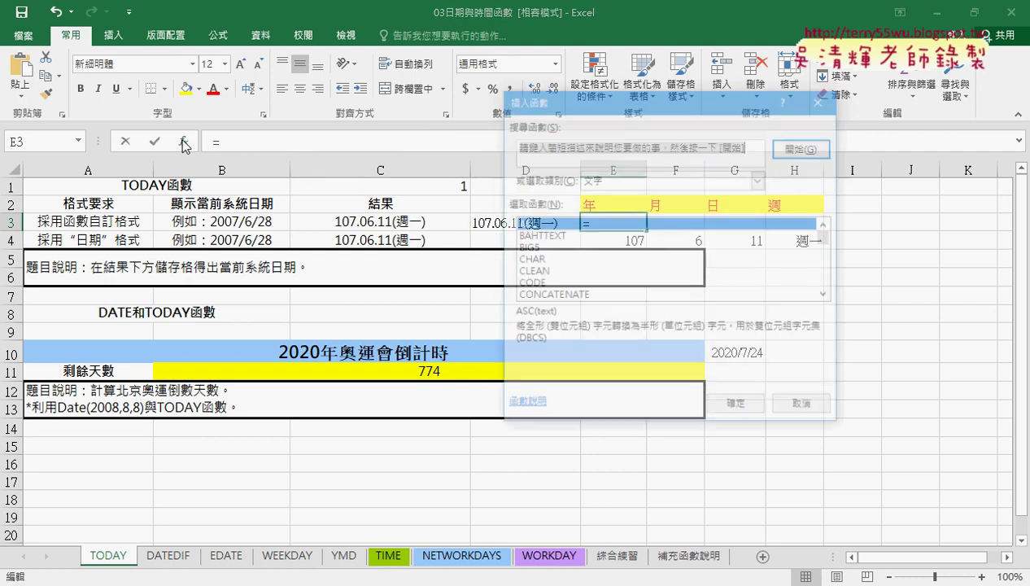
pyautogui.scroll(-2, 818, 248)
pyautogui.scroll(-1, 821, 244)
pyautogui.scroll(-2, 828, 257)
pyautogui.scroll(-1, 828, 257)
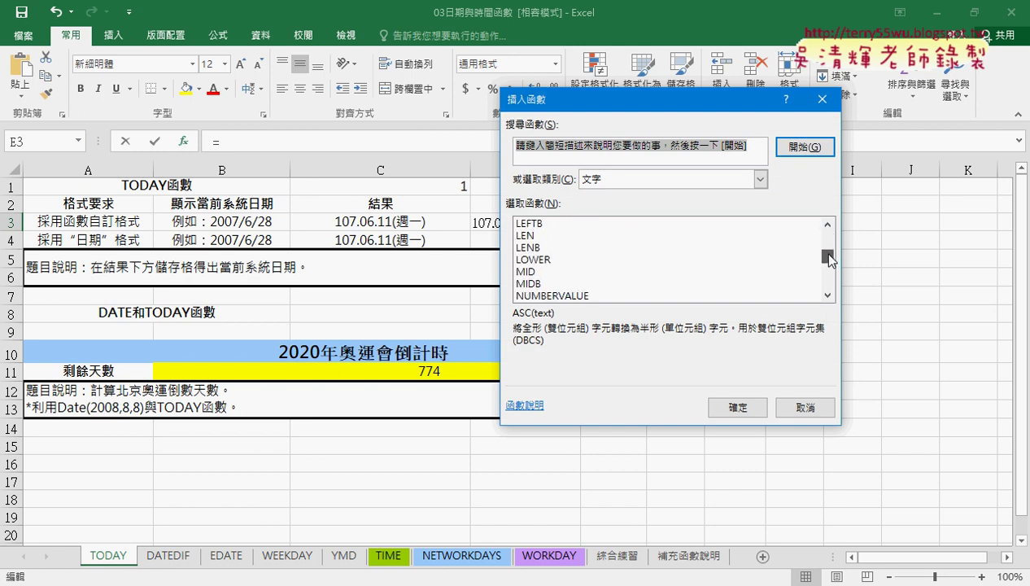
pyautogui.click(829, 224)
pyautogui.click(829, 225)
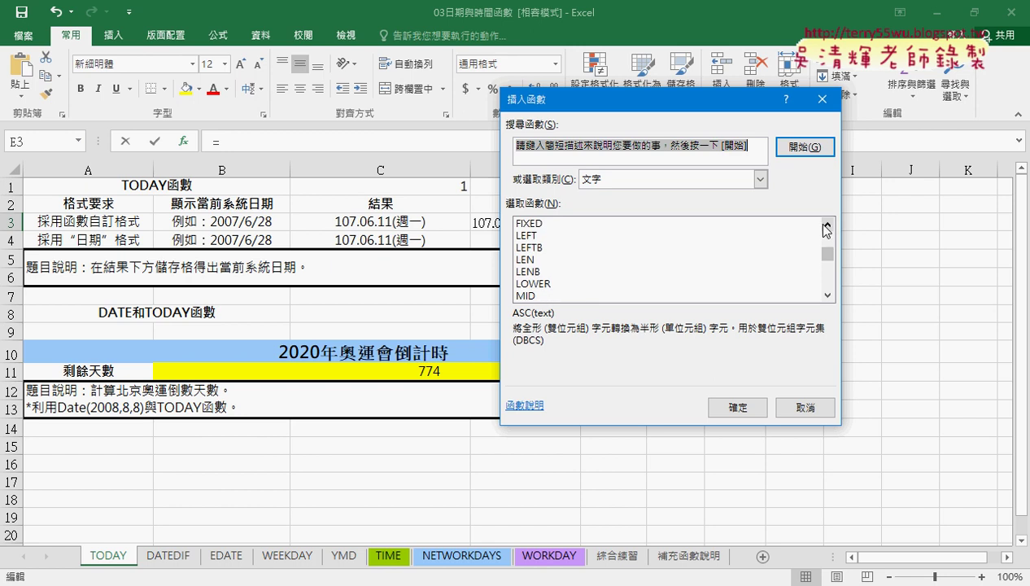
pyautogui.click(534, 237)
pyautogui.moveTo(593, 118); pyautogui.dragTo(554, 275)
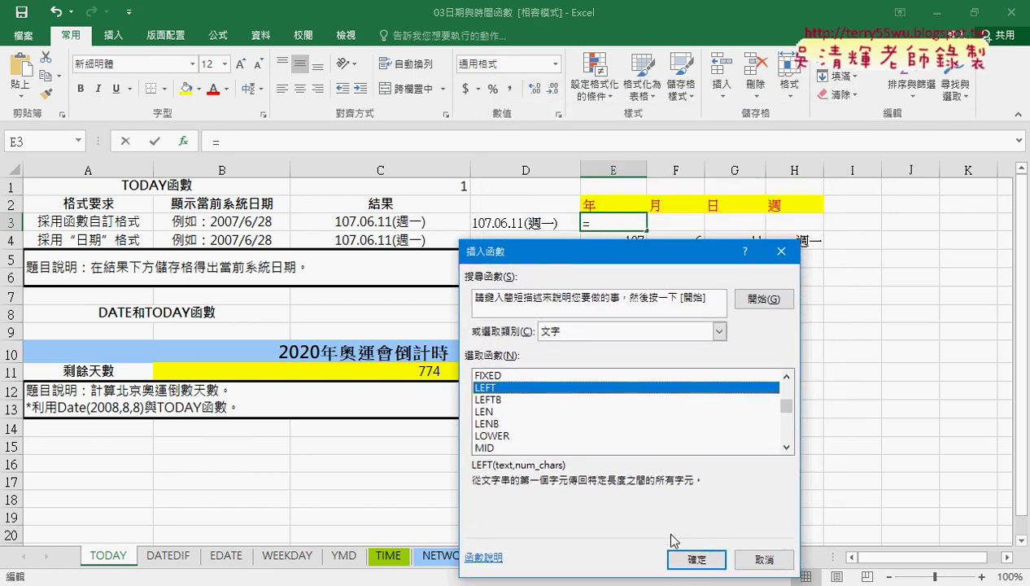
pyautogui.click(679, 561)
pyautogui.click(518, 223)
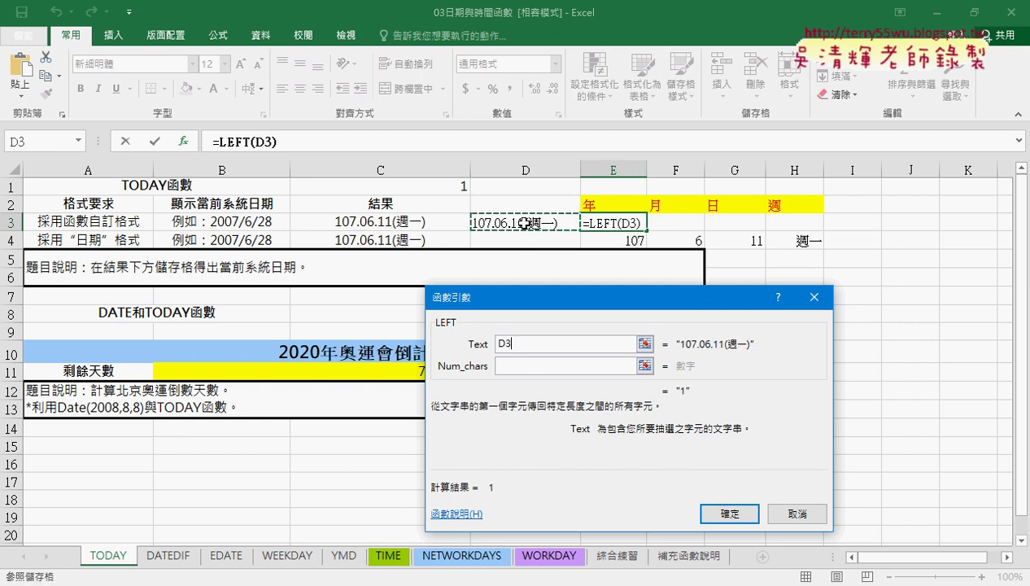
pyautogui.click(519, 366)
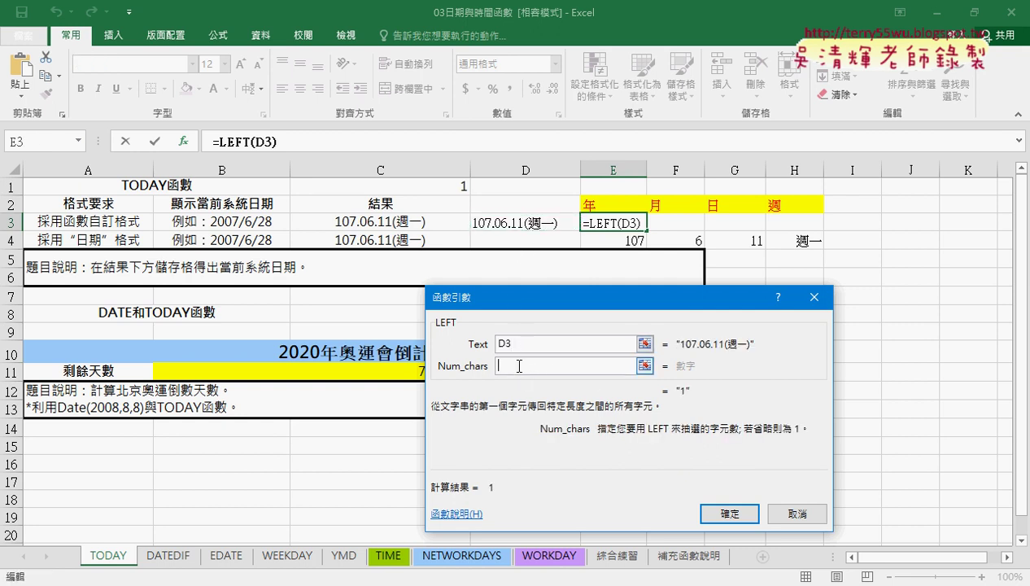
pyautogui.write('3')
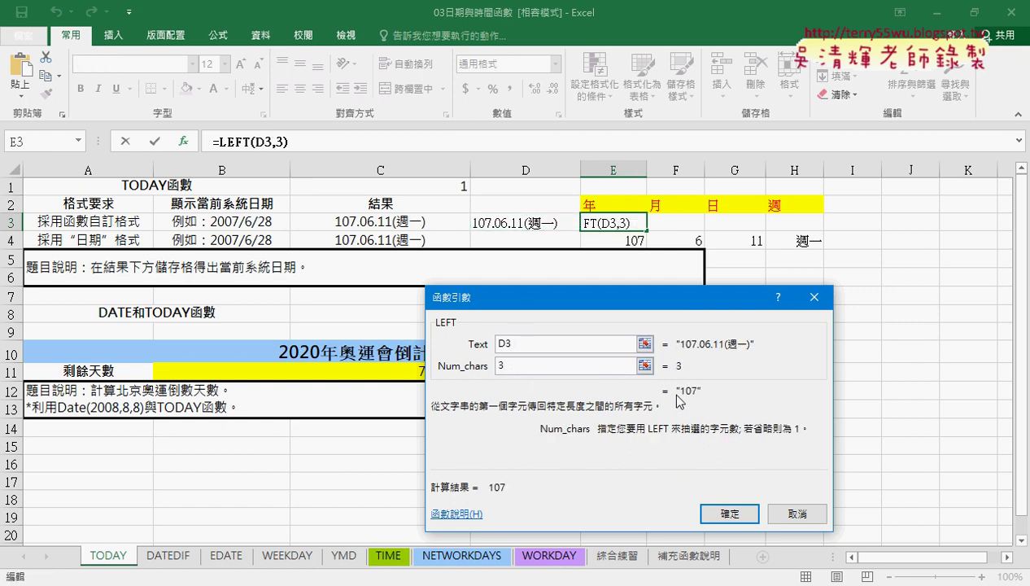
pyautogui.click(729, 513)
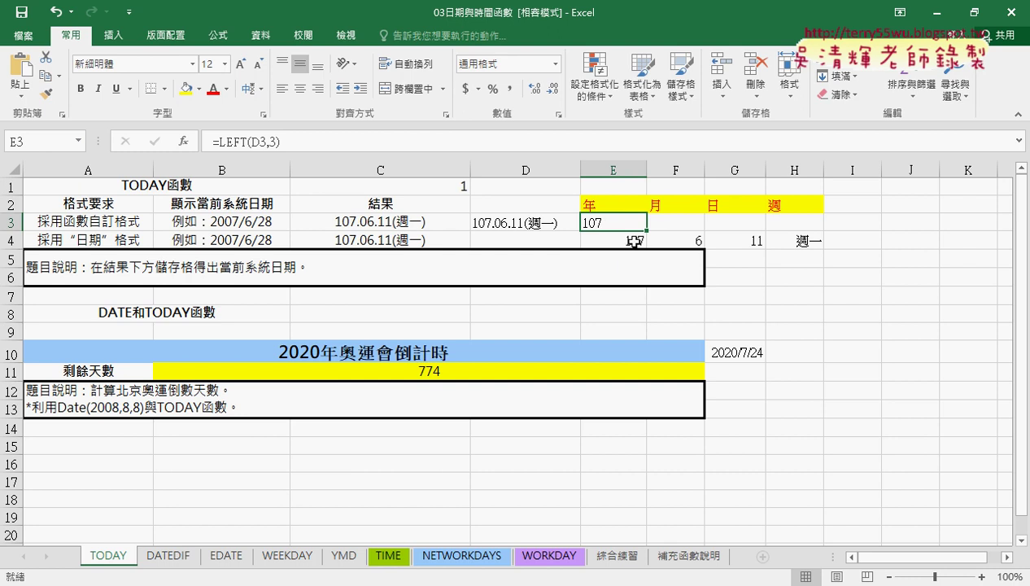
pyautogui.click(626, 237)
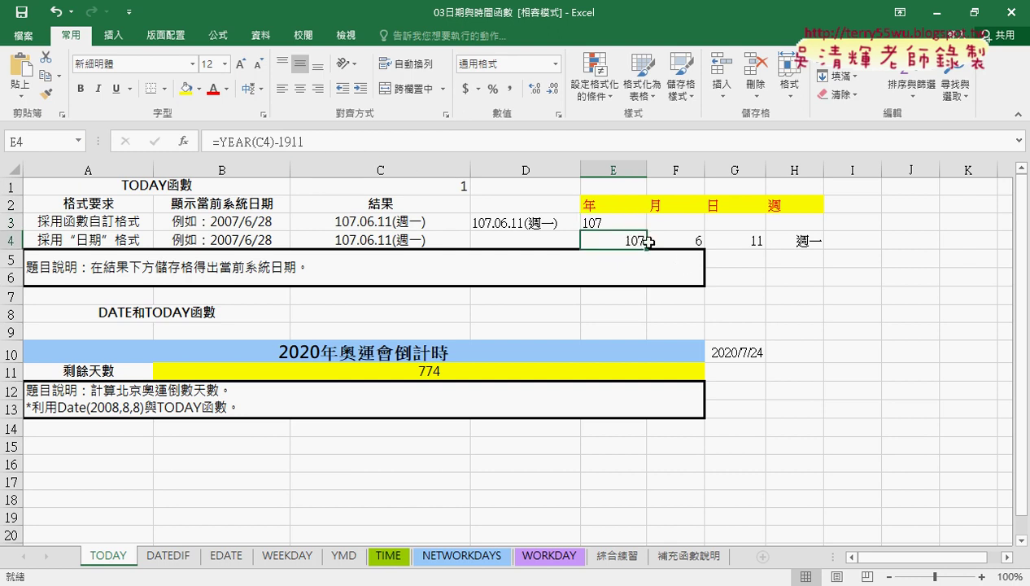
pyautogui.click(614, 222)
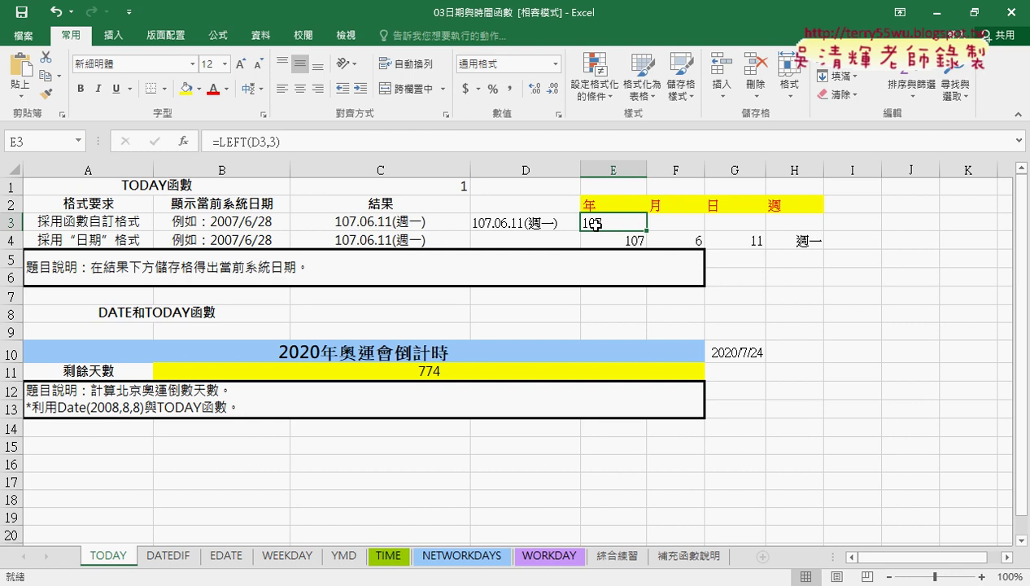
pyautogui.click(642, 241)
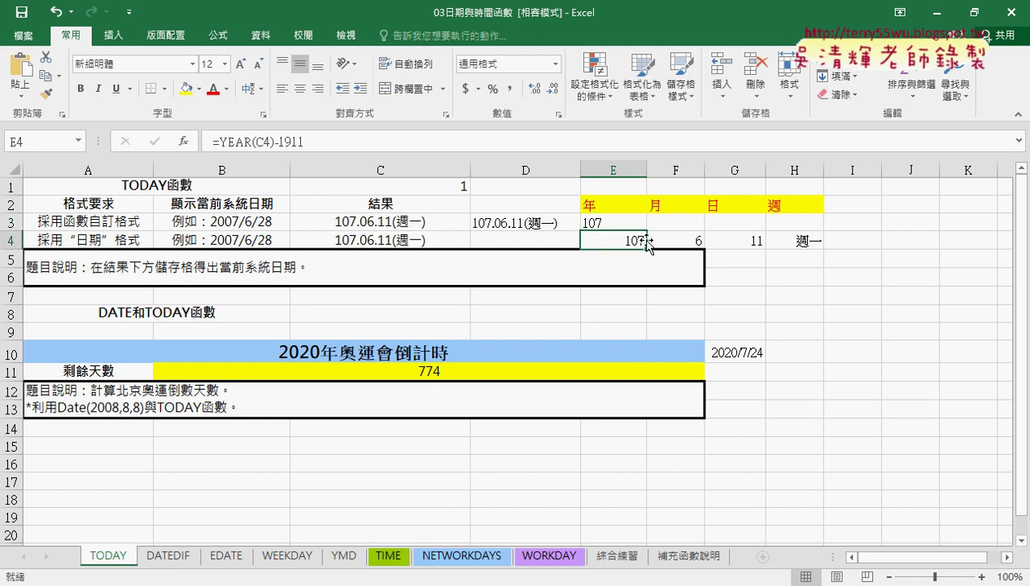
pyautogui.click(677, 223)
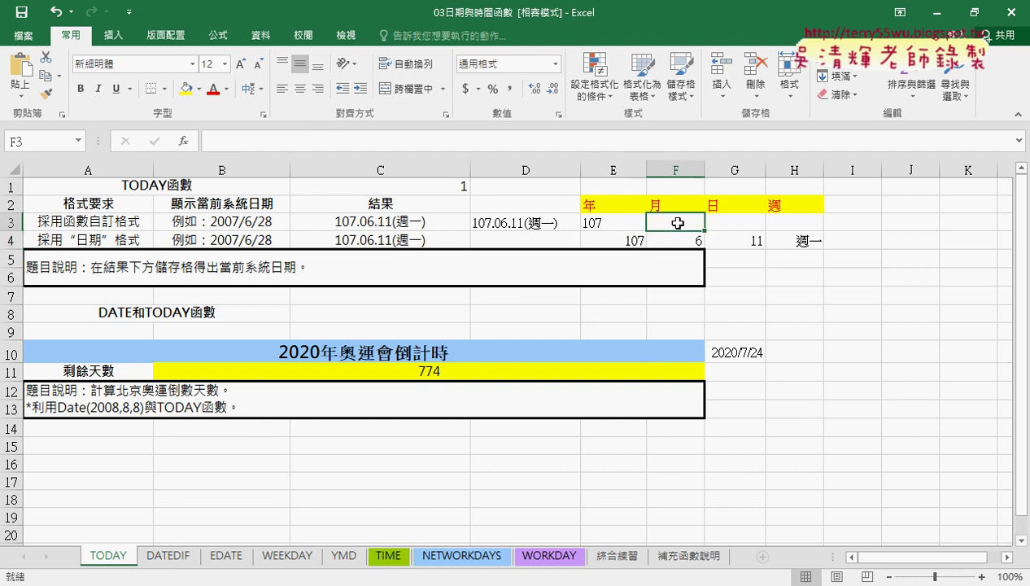
pyautogui.click(678, 239)
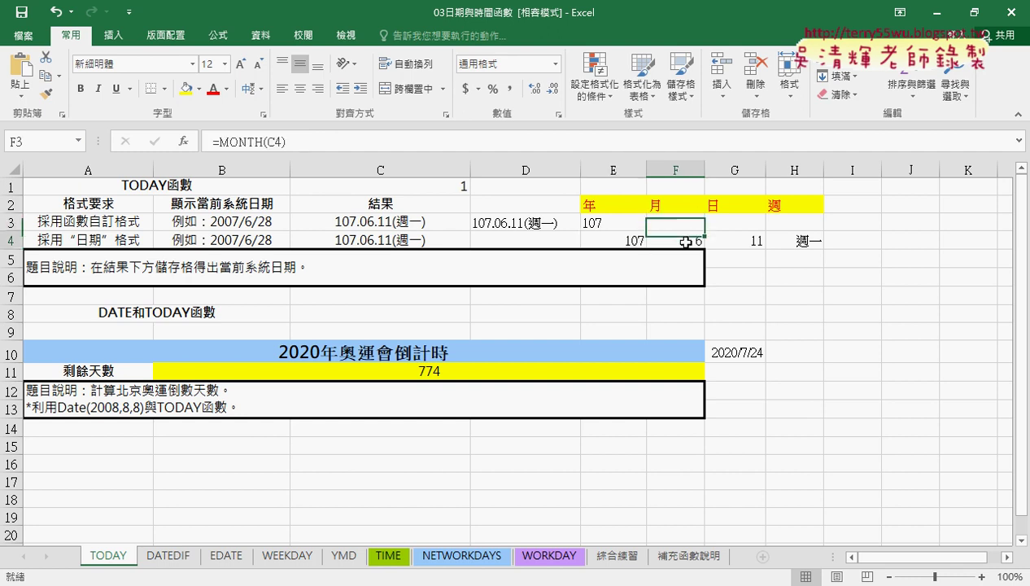
pyautogui.click(680, 225)
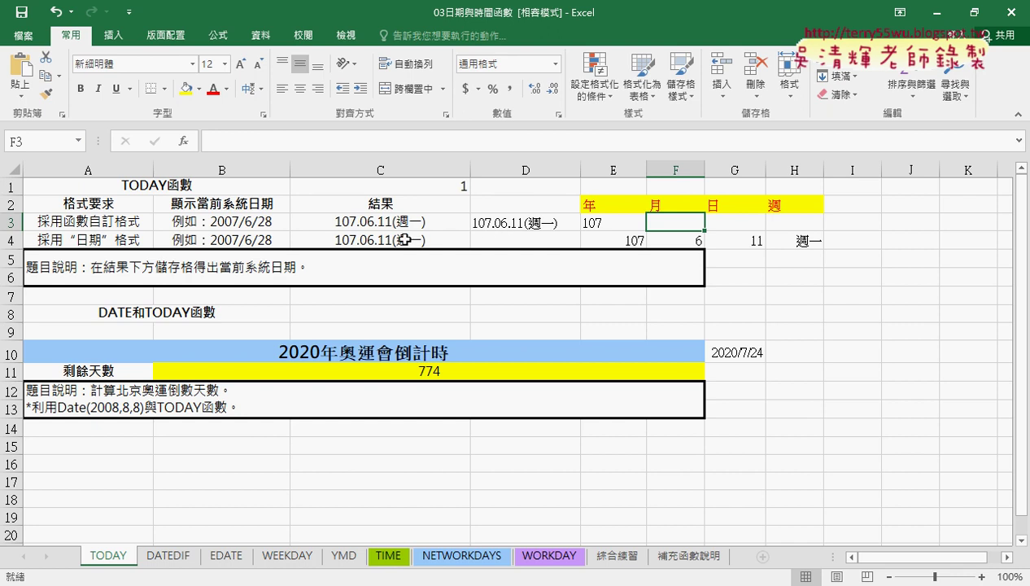
pyautogui.click(698, 239)
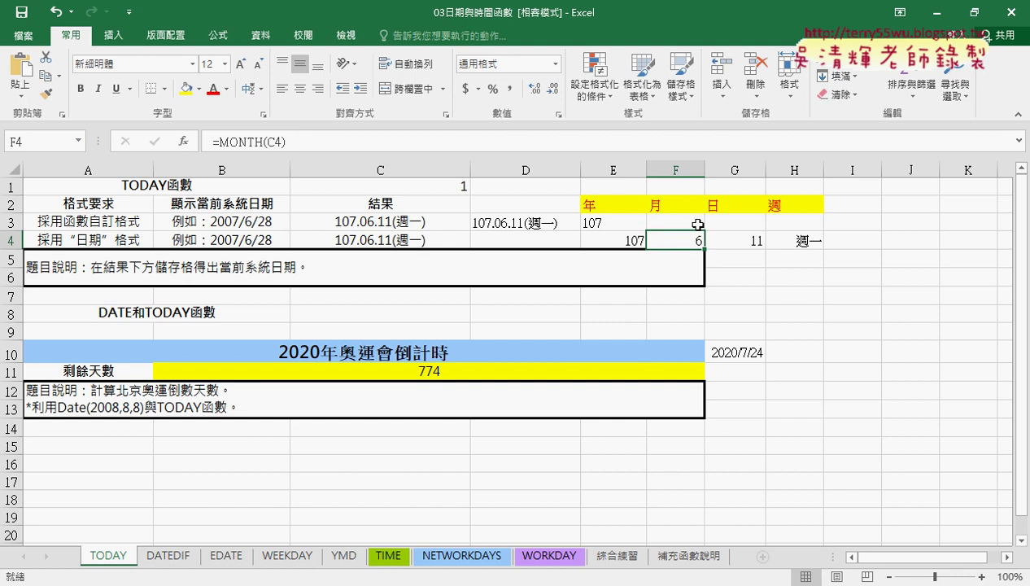
pyautogui.click(671, 221)
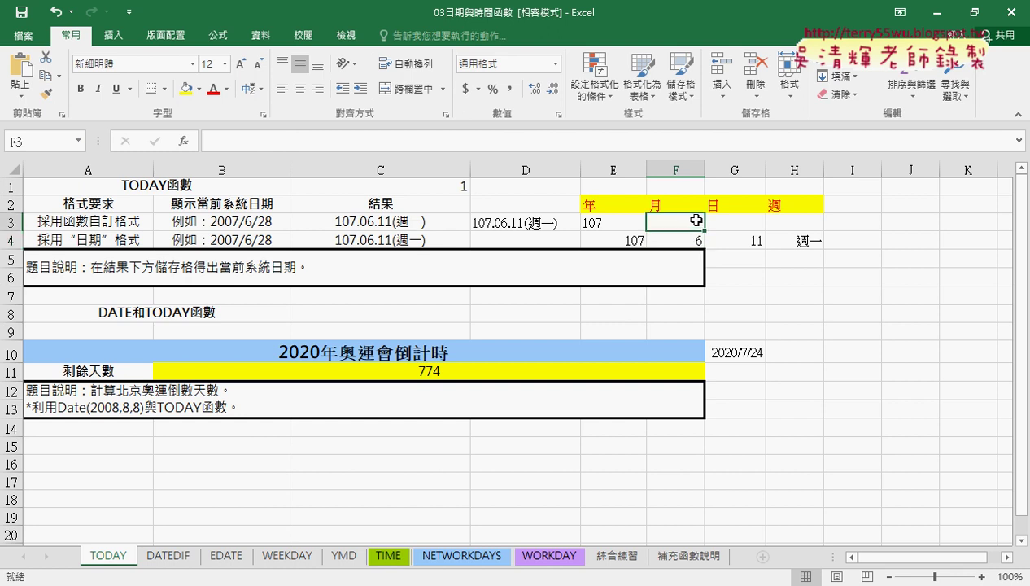
# Enter =MID(D3,5,2) in F3 to extract the month 06
pyautogui.click(184, 141)
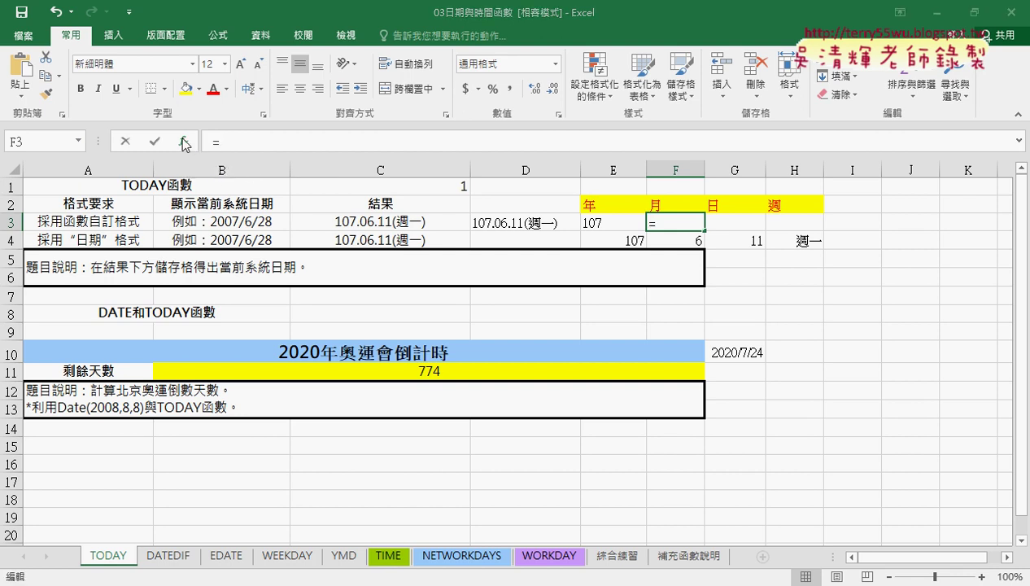
pyautogui.click(787, 446)
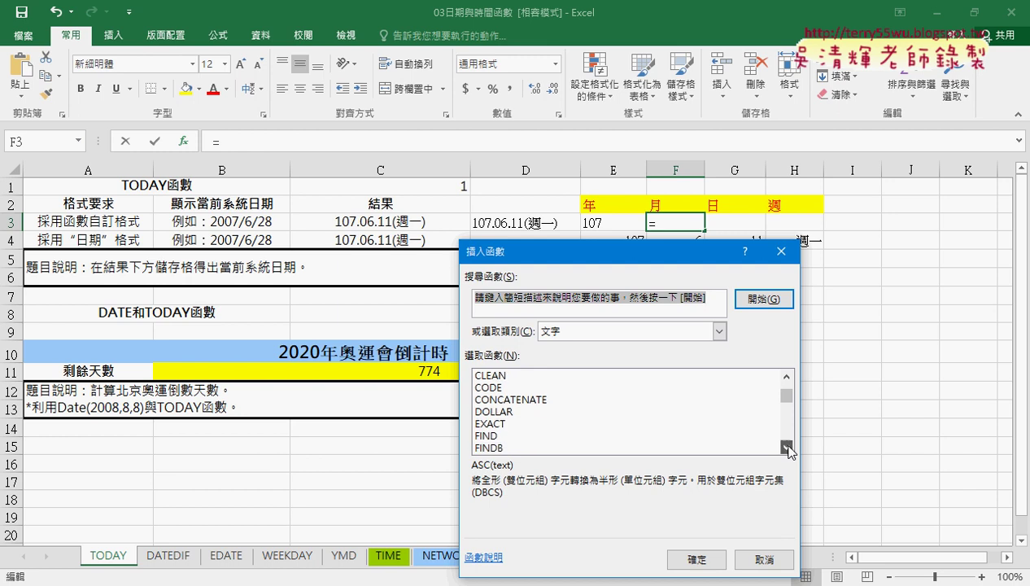
pyautogui.click(787, 447)
pyautogui.click(787, 447)
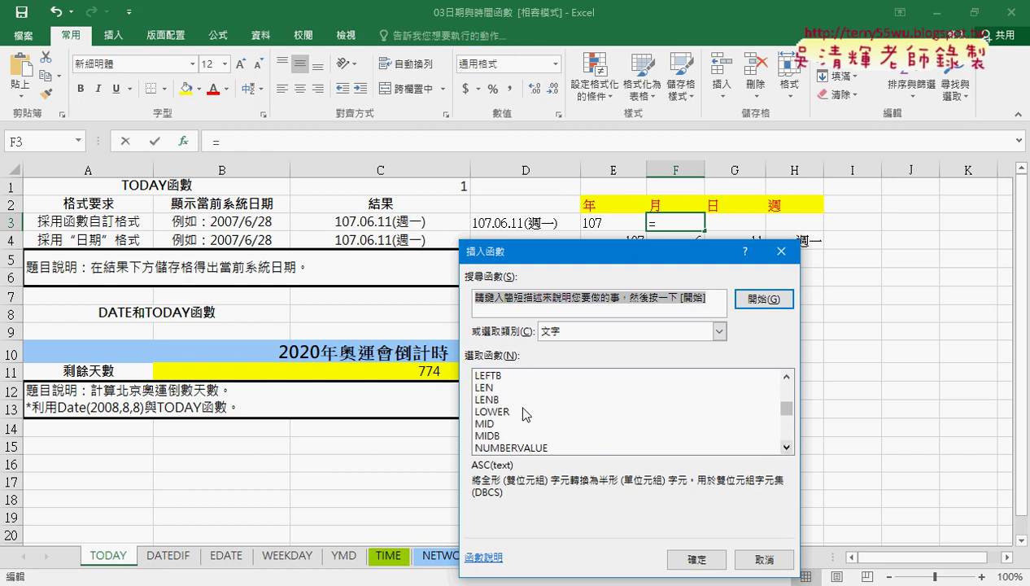
pyautogui.click(495, 423)
pyautogui.click(695, 559)
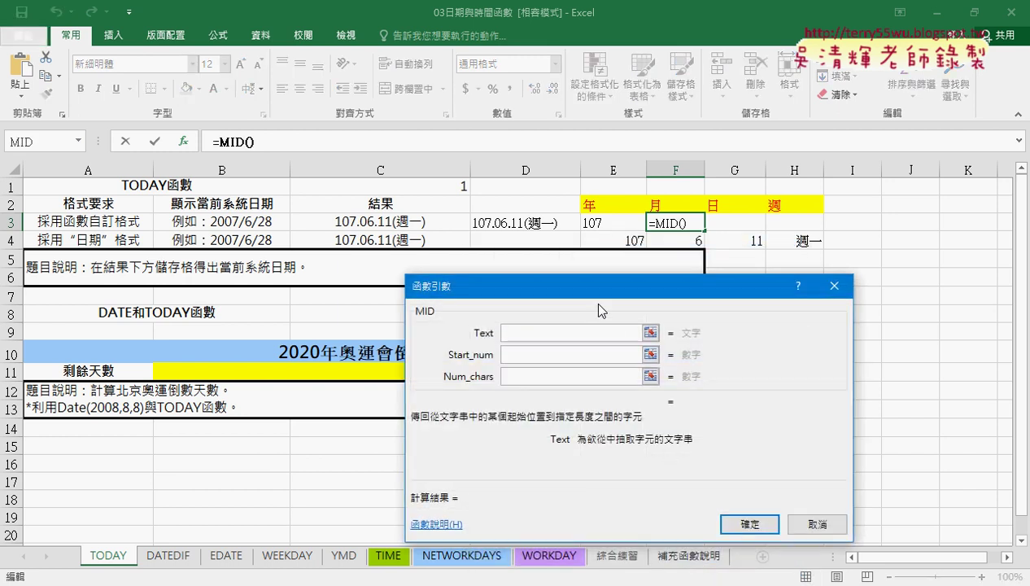
pyautogui.click(528, 225)
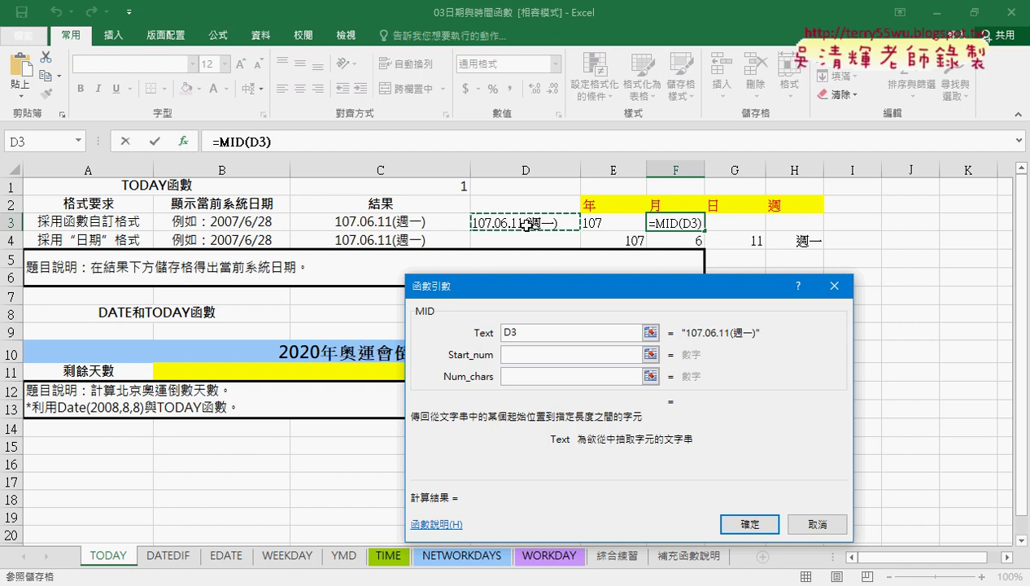
pyautogui.click(526, 354)
pyautogui.write('5')
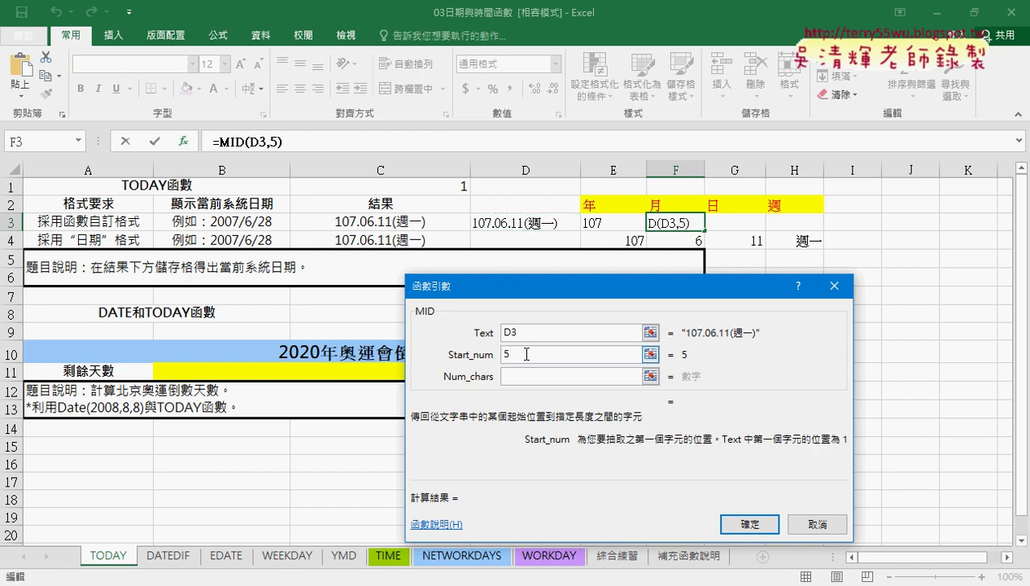
pyautogui.click(537, 375)
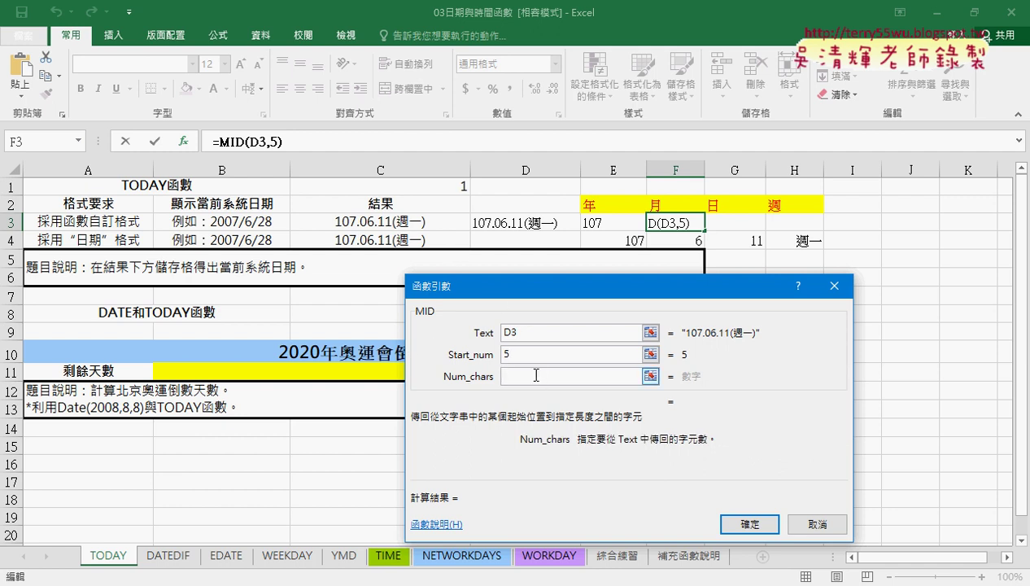
pyautogui.write('2')
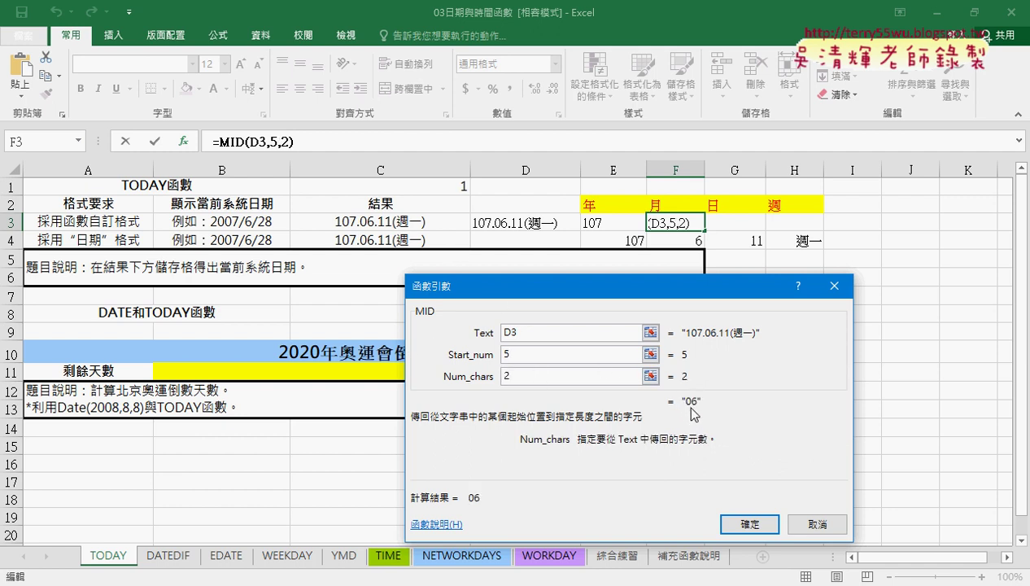
pyautogui.click(745, 522)
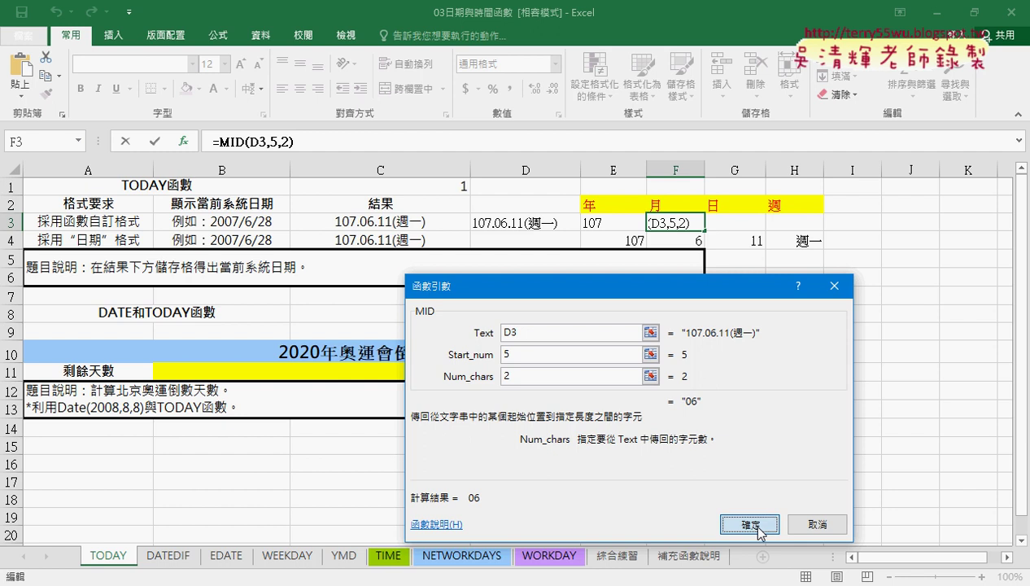
# Copy F3's MID formula text from the formula bar
pyautogui.click(268, 141)
pyautogui.rightClick(236, 142)
pyautogui.click(267, 171)
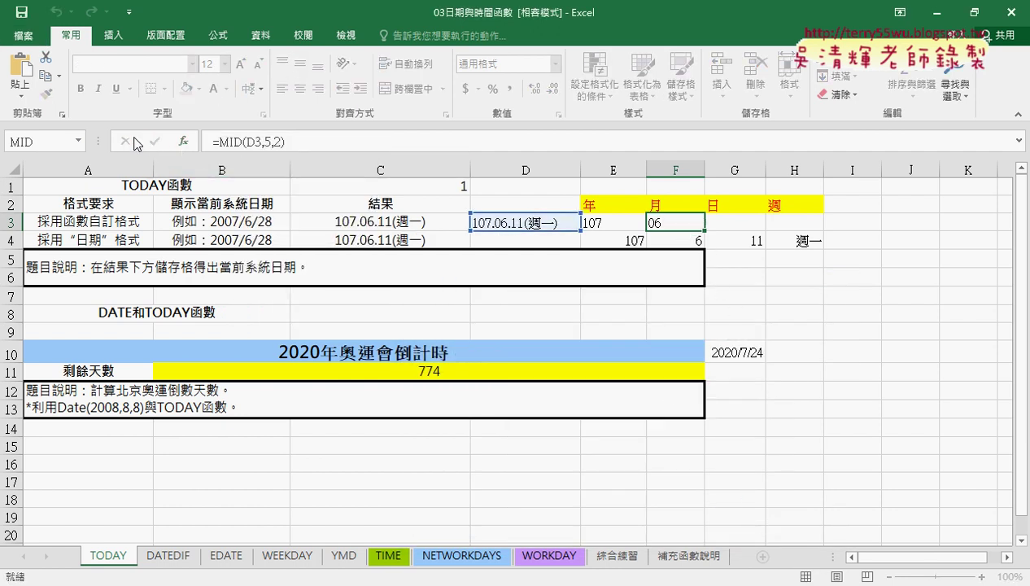
# Paste the MID formula into G3 and change its start position to 8, giving day 11
pyautogui.press('Escape')
pyautogui.press('Right')
pyautogui.click(268, 142)
pyautogui.rightClick(268, 142)
pyautogui.click(306, 210)
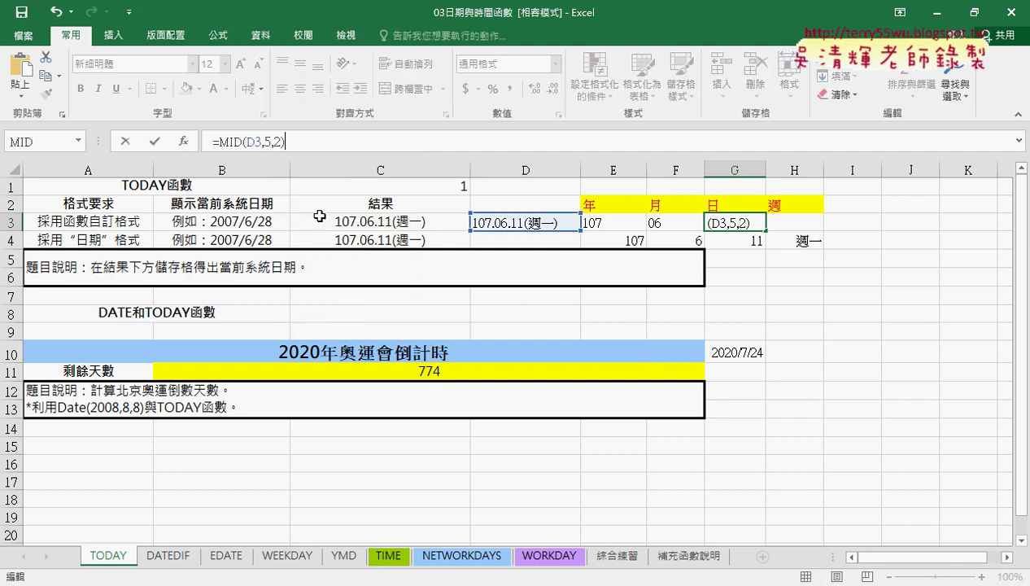
pyautogui.click(184, 142)
pyautogui.moveTo(563, 296); pyautogui.dragTo(432, 301)
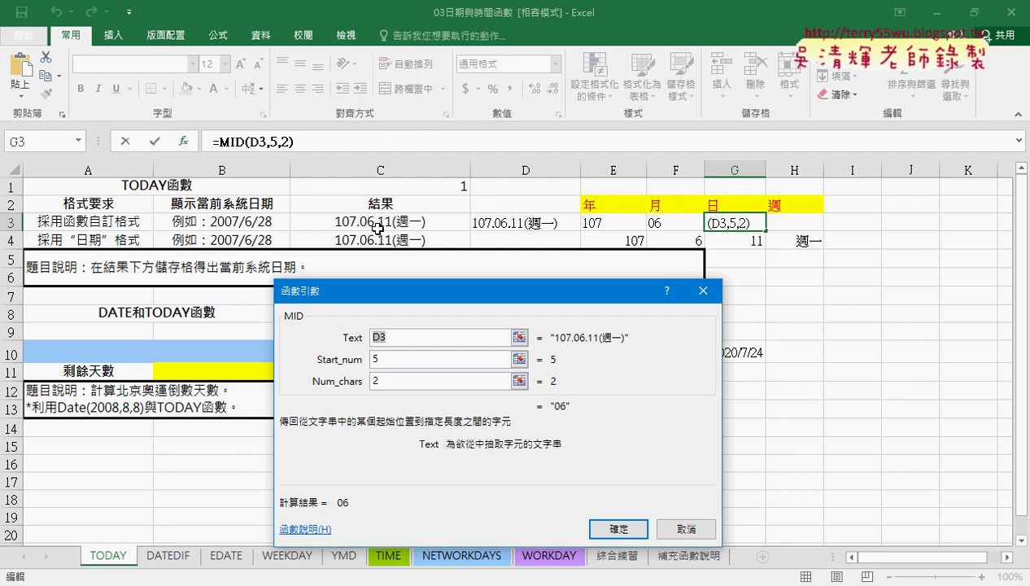
pyautogui.press('Tab')
pyautogui.write('8')
pyautogui.click(626, 528)
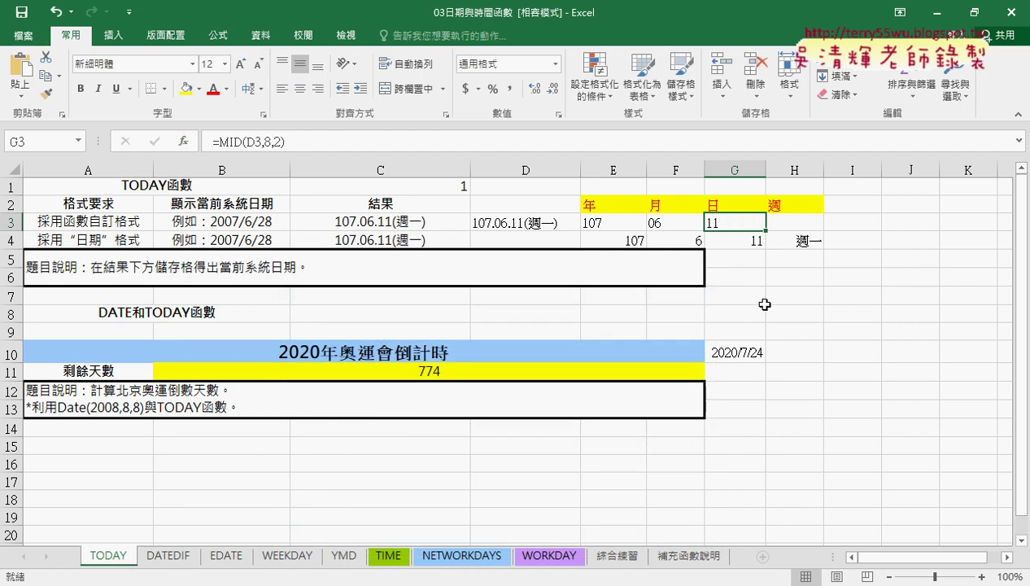
# Paste the MID formula into H3 and select its character count
pyautogui.click(787, 221)
pyautogui.rightClick(269, 140)
pyautogui.click(307, 204)
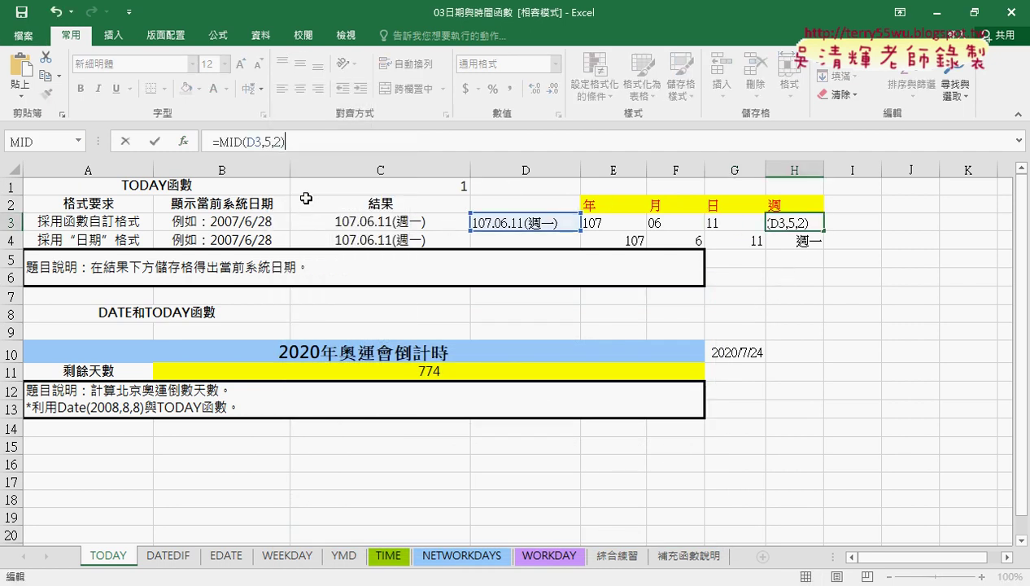
pyautogui.doubleClick(279, 143)
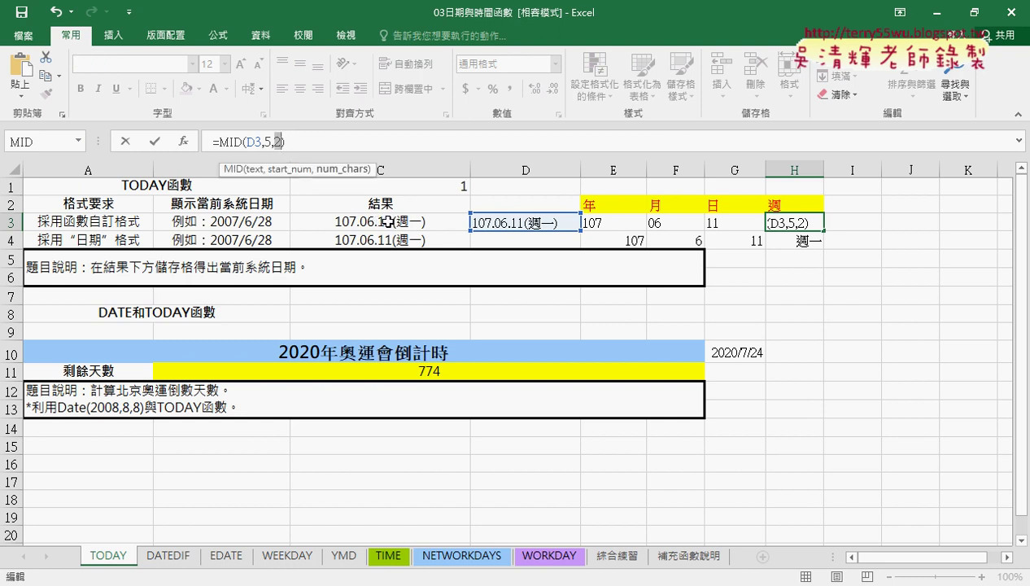
# Set H3's MID start position to 11 with 2 characters to show 週一, then select D3
pyautogui.write('14')
pyautogui.click(184, 141)
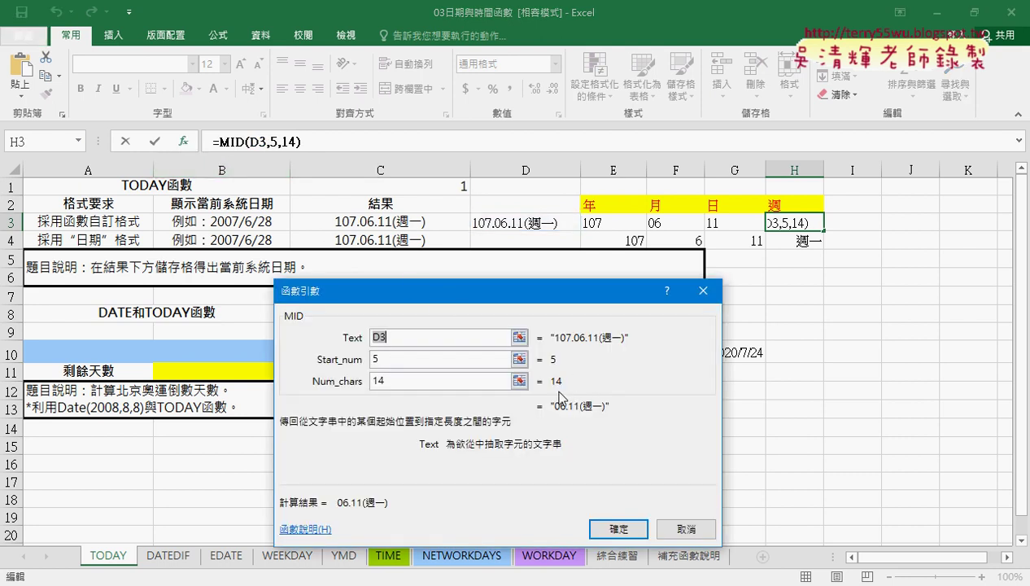
pyautogui.click(396, 379)
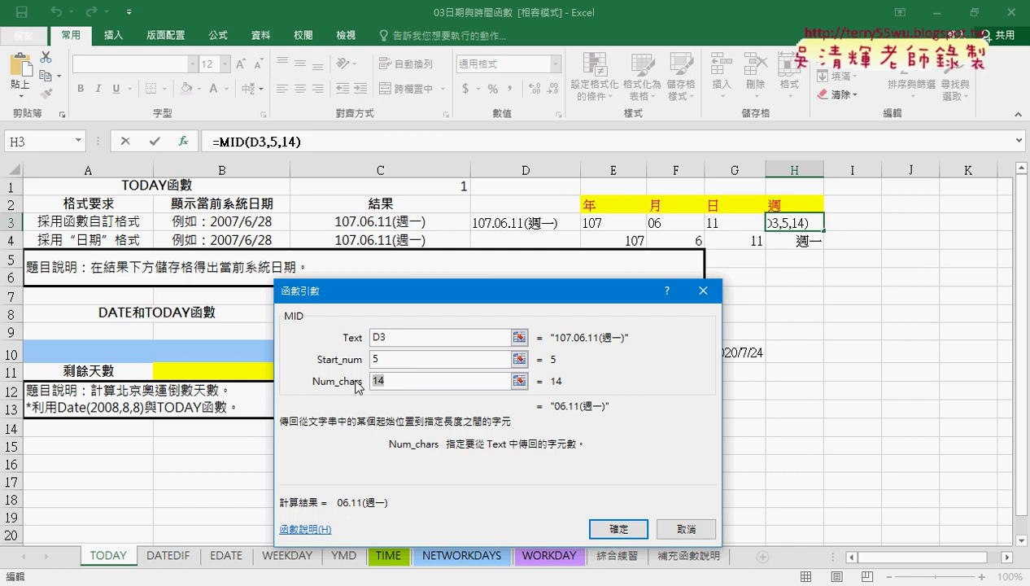
pyautogui.click(373, 362)
pyautogui.write('14')
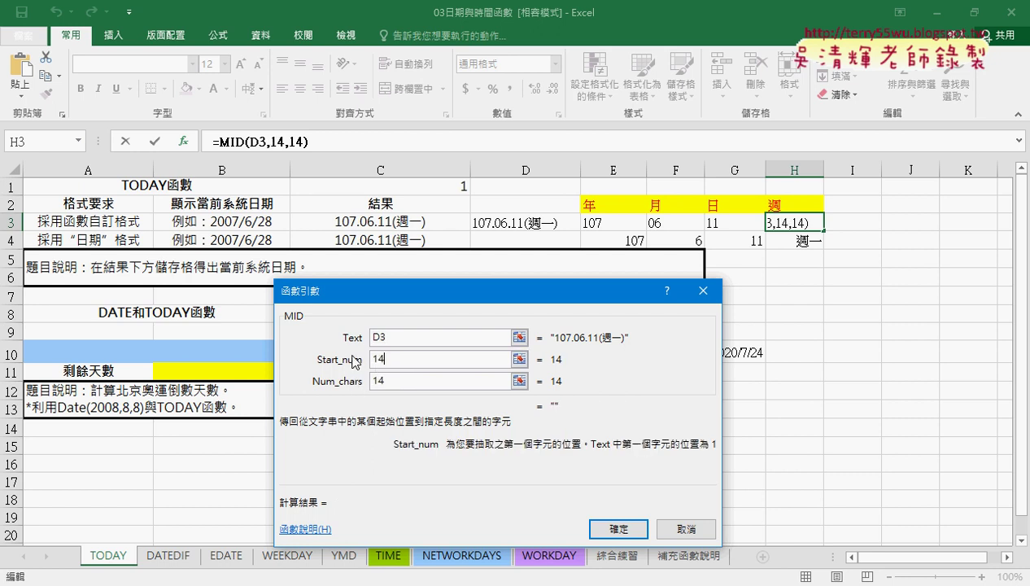
pyautogui.press('Tab')
pyautogui.write('2')
pyautogui.click(390, 359)
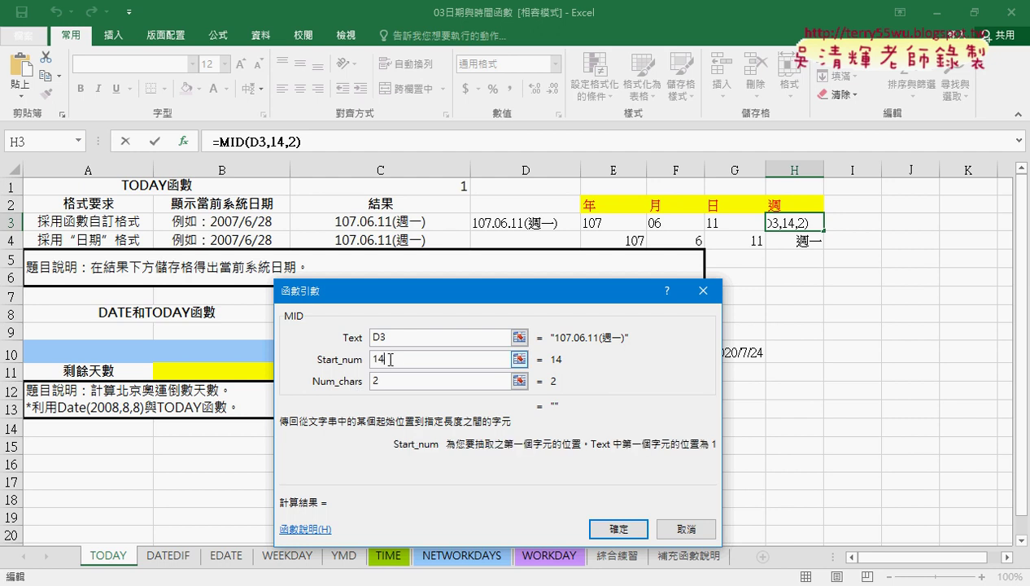
pyautogui.press('BackSpace')
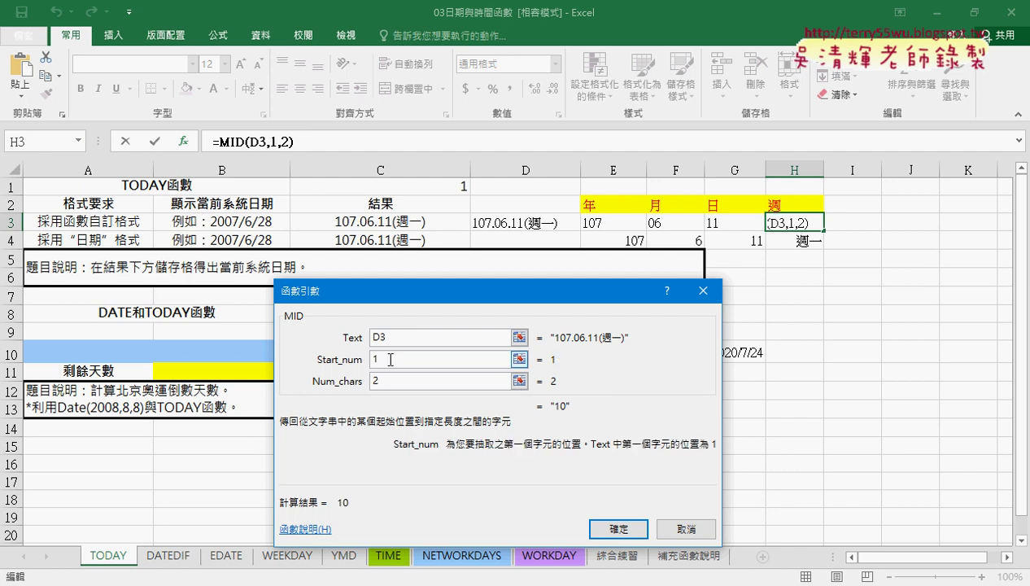
pyautogui.write('0')
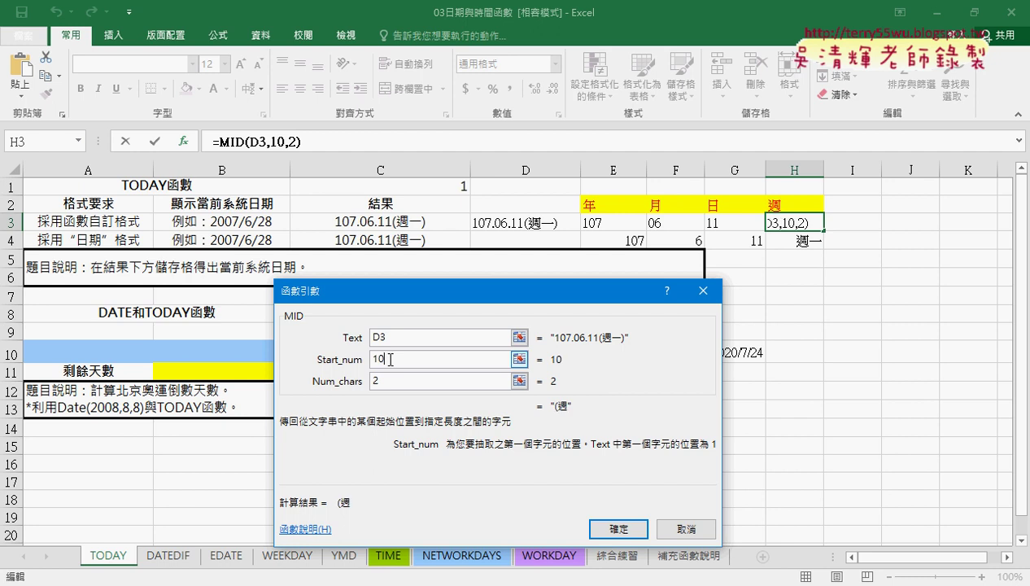
pyautogui.press('BackSpace')
pyautogui.write('1')
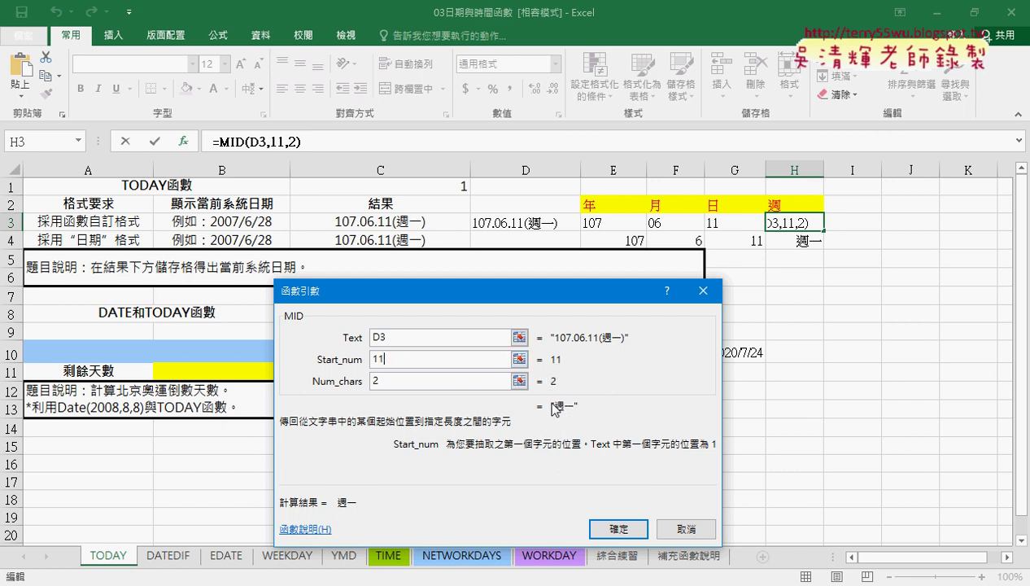
pyautogui.click(622, 527)
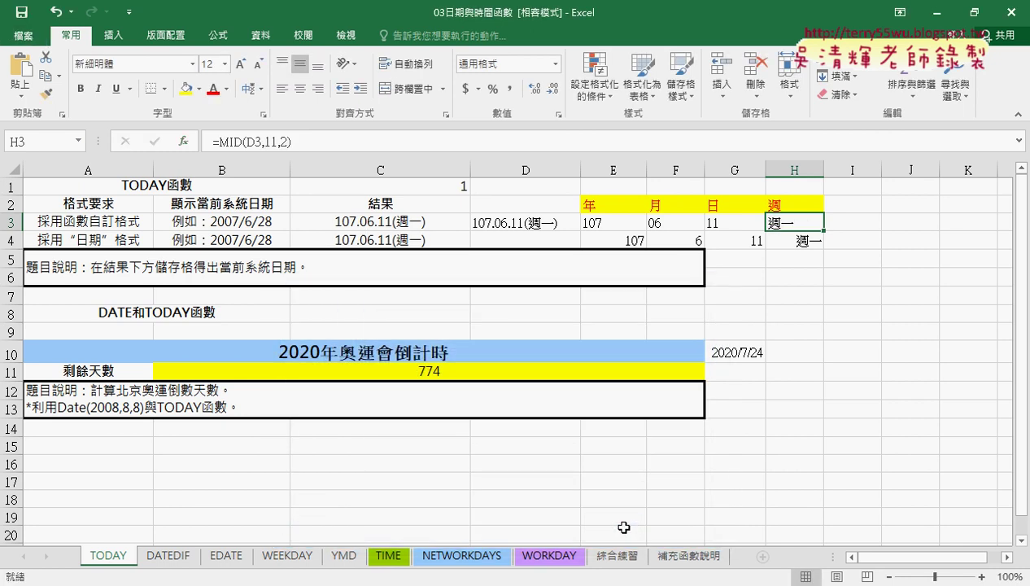
pyautogui.click(525, 222)
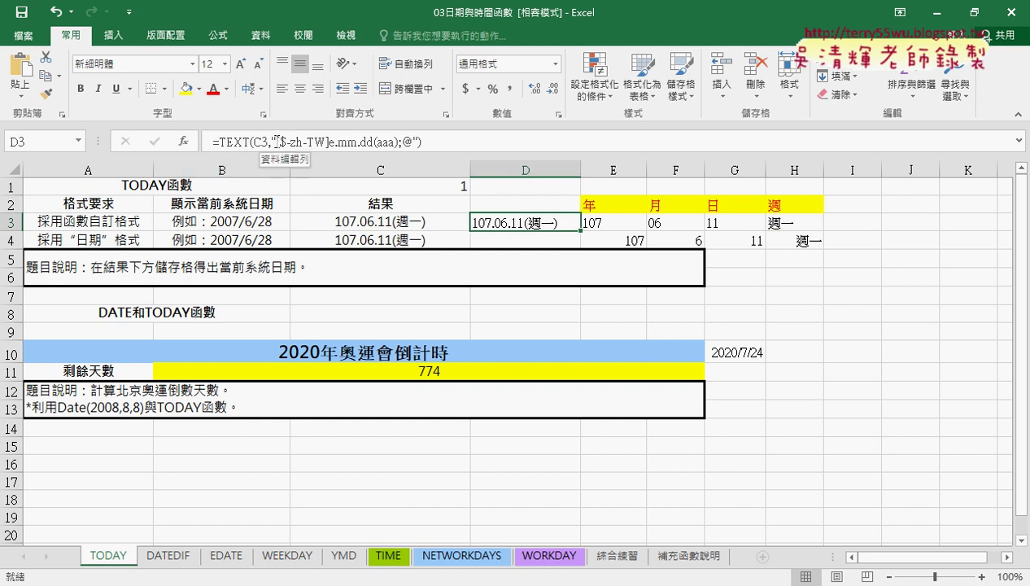
pyautogui.rightClick(394, 217)
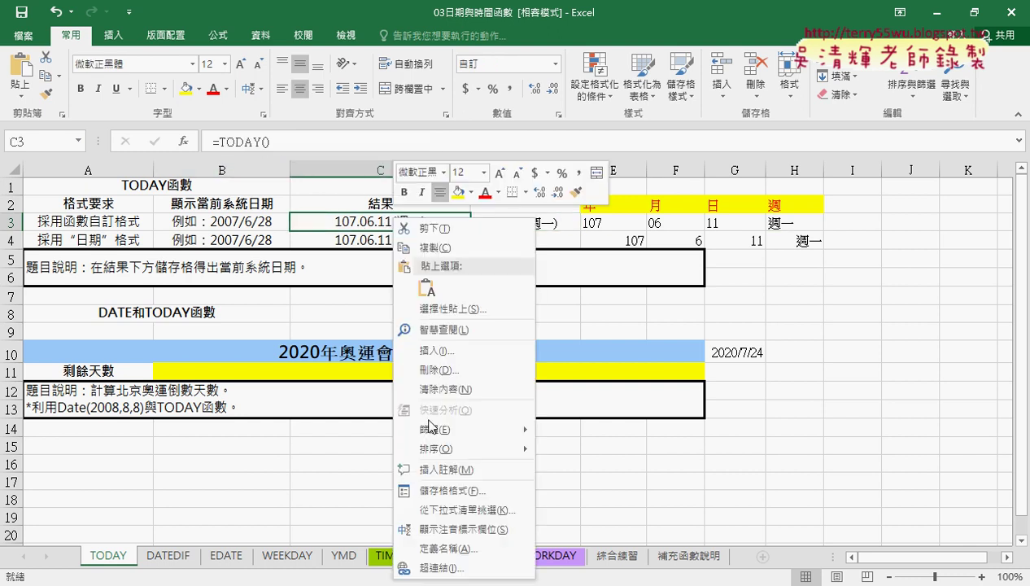
pyautogui.click(446, 491)
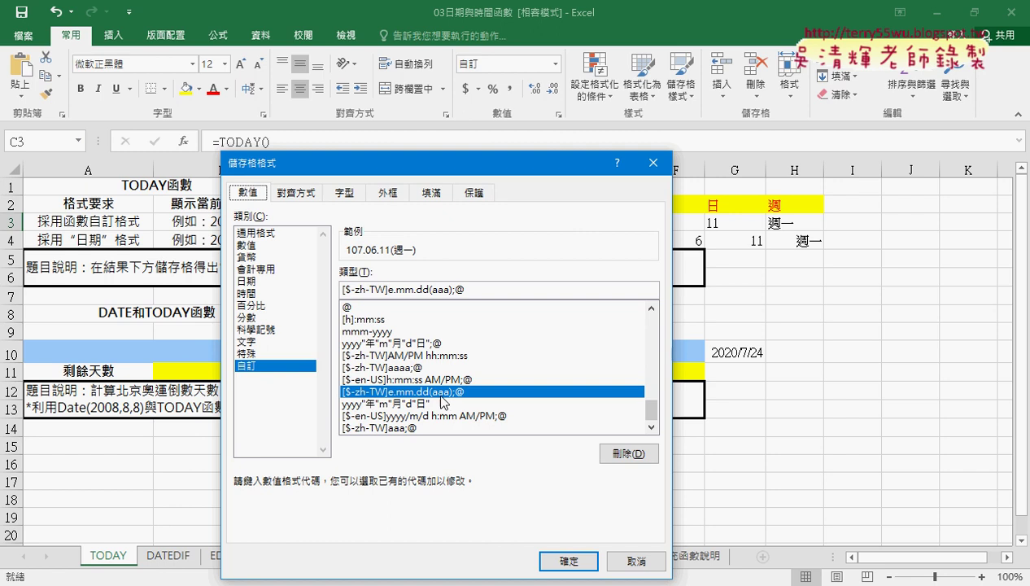
pyautogui.moveTo(478, 290); pyautogui.dragTo(316, 298)
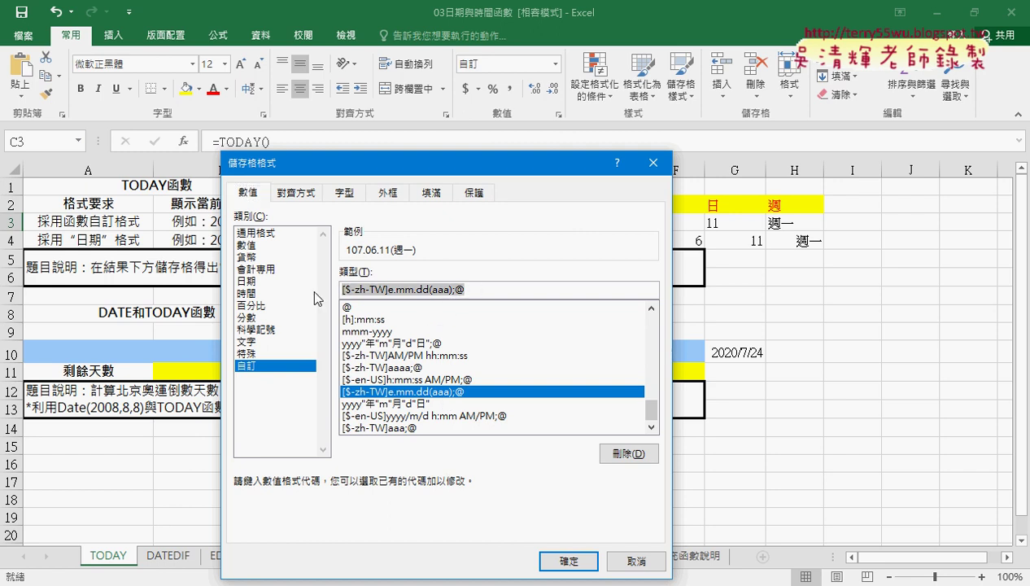
pyautogui.click(647, 565)
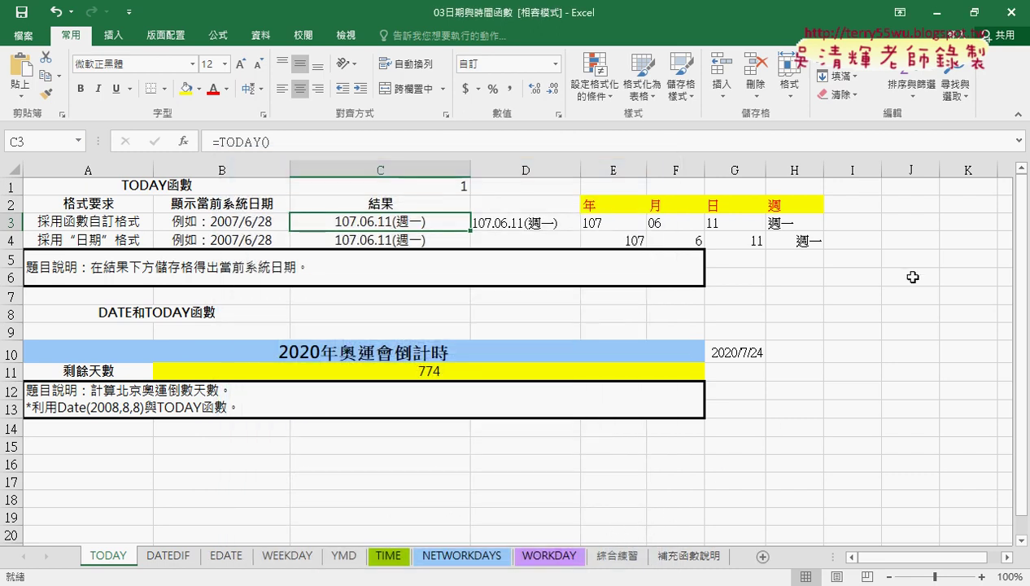
# Enter 12000 in J2 and 35000 in J3
pyautogui.click(891, 204)
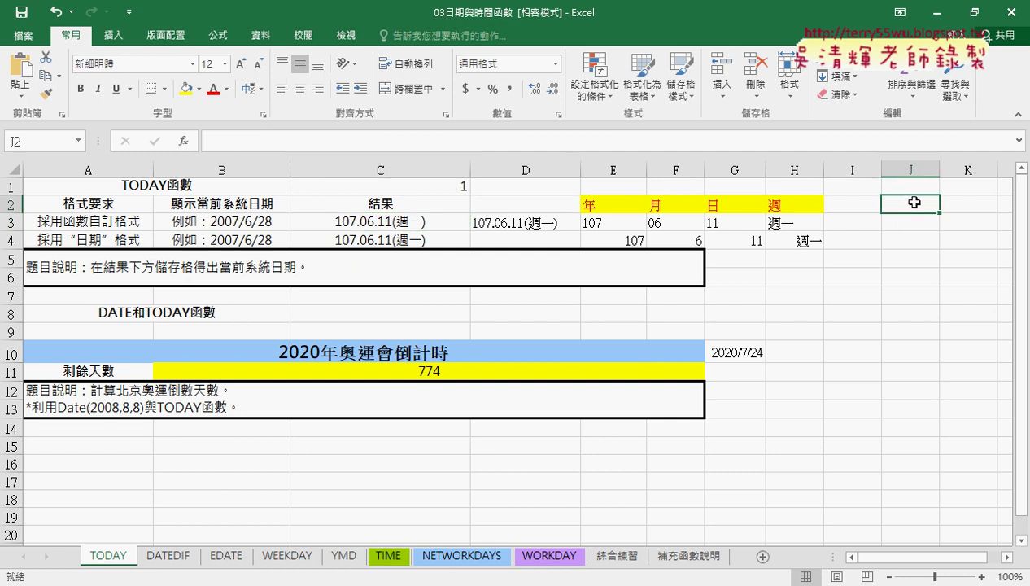
pyautogui.write('12000')
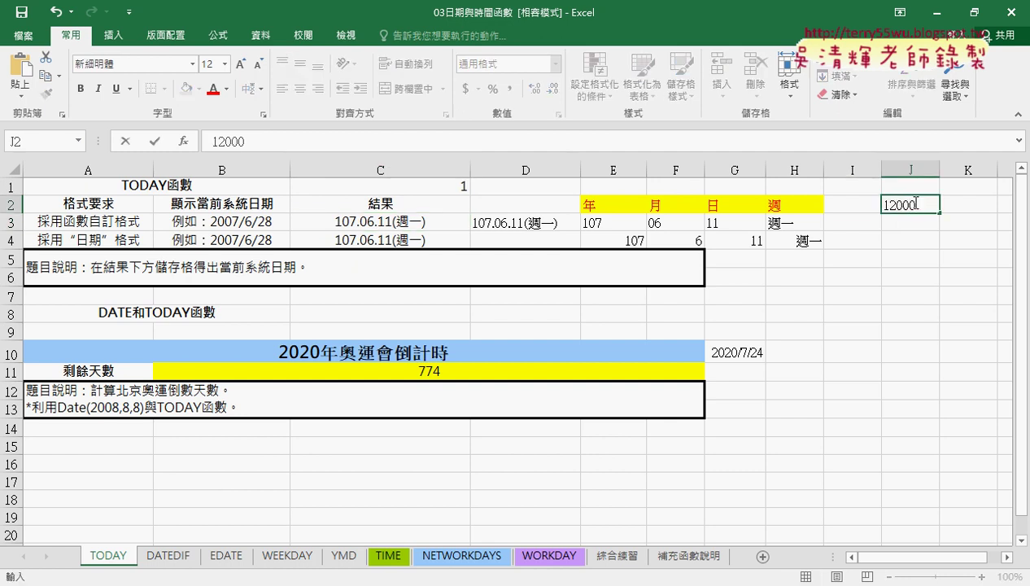
pyautogui.press('Return')
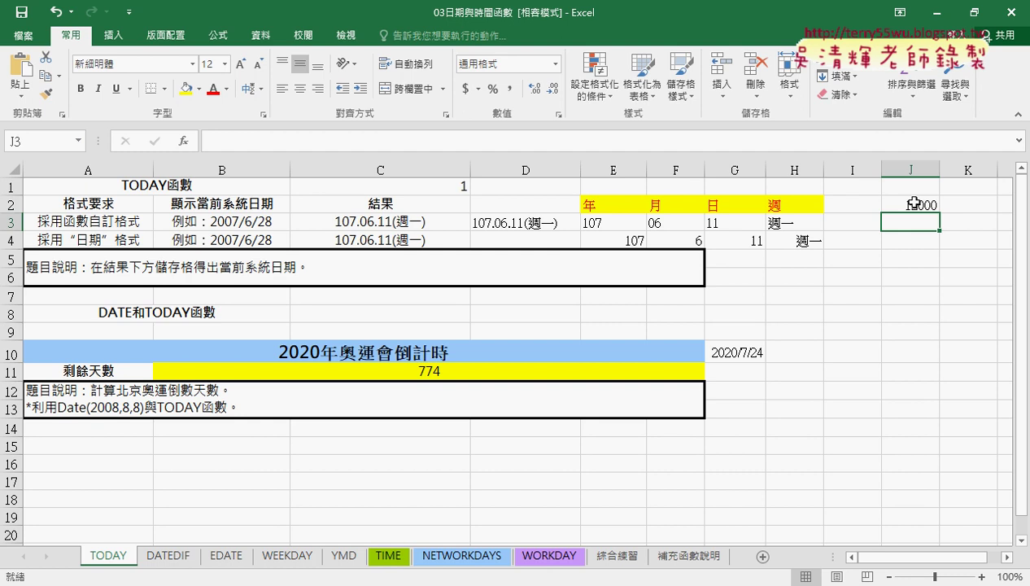
pyautogui.write('35000')
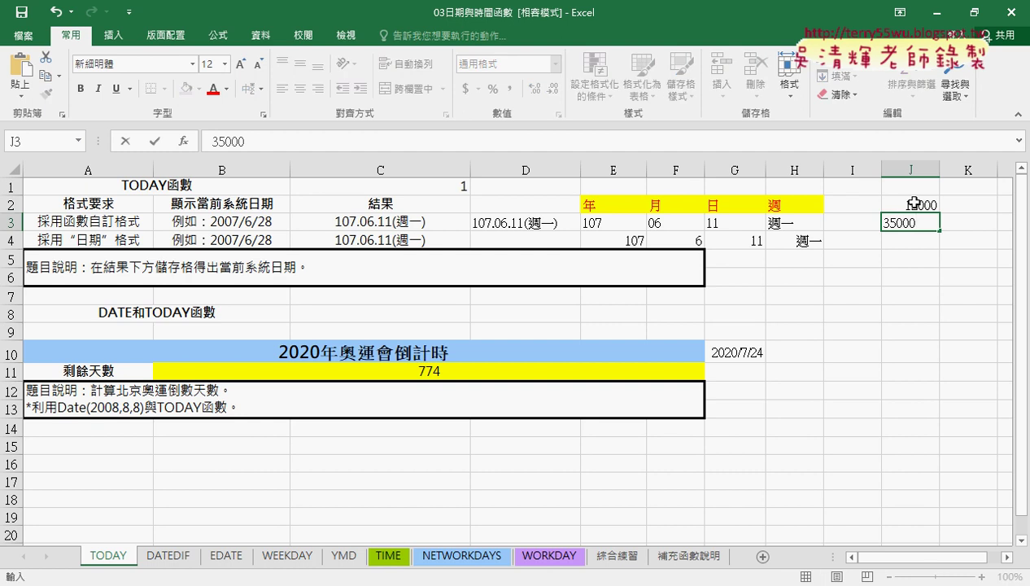
# Format J2:J3 as accounting with the US$ symbol and narrow column I
pyautogui.moveTo(913, 203); pyautogui.dragTo(911, 221)
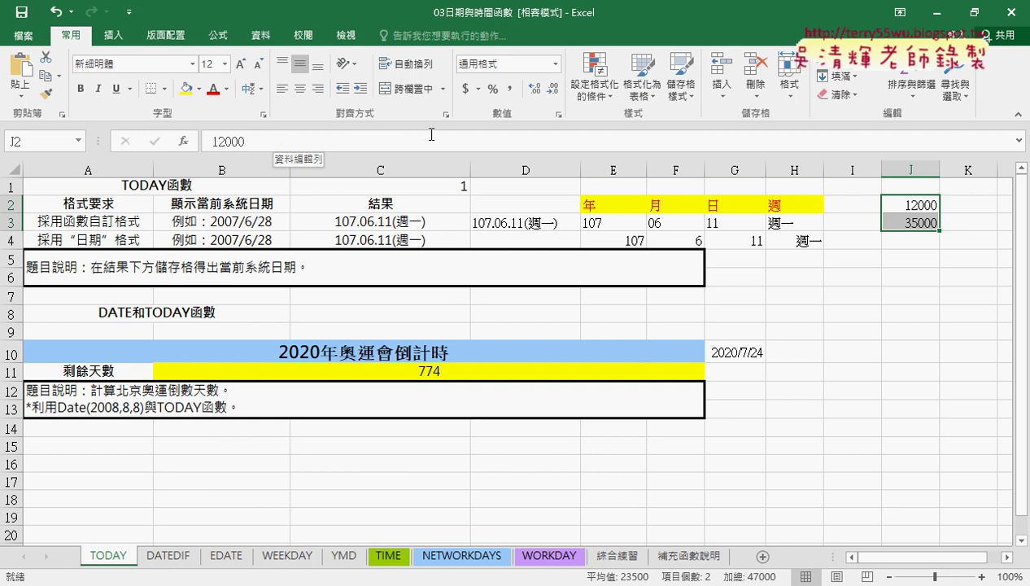
pyautogui.click(478, 89)
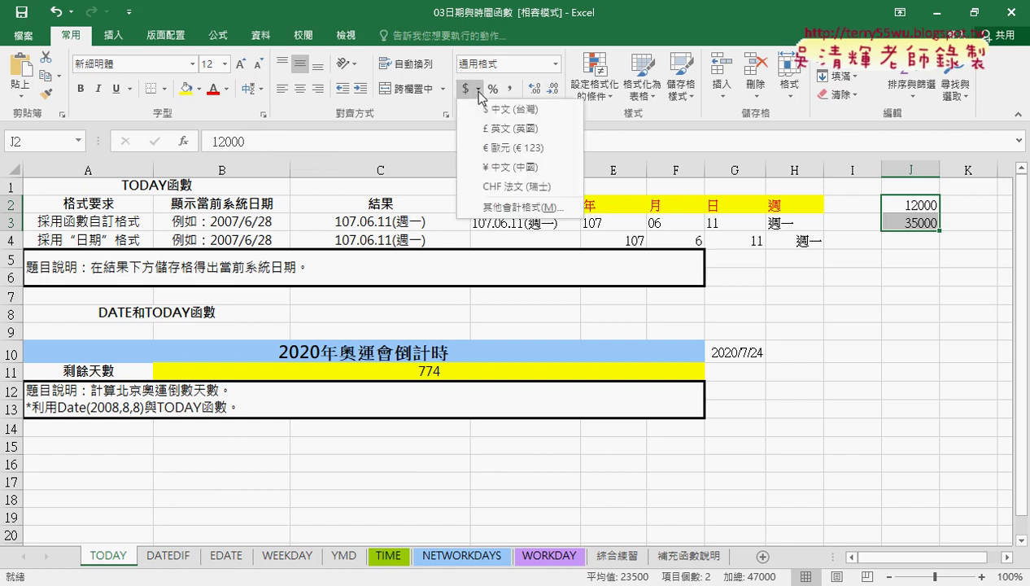
pyautogui.click(469, 90)
pyautogui.rightClick(907, 205)
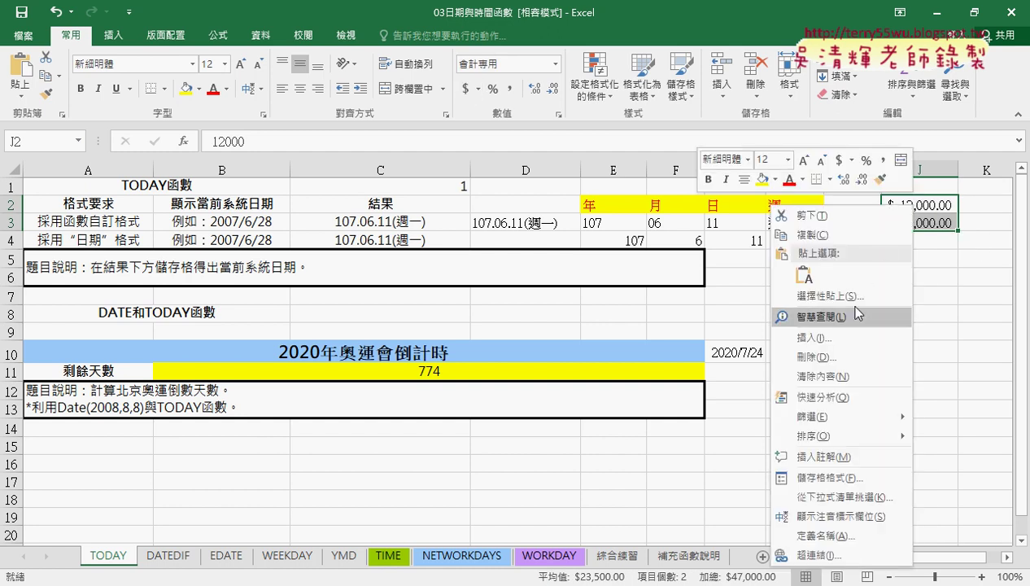
pyautogui.click(826, 478)
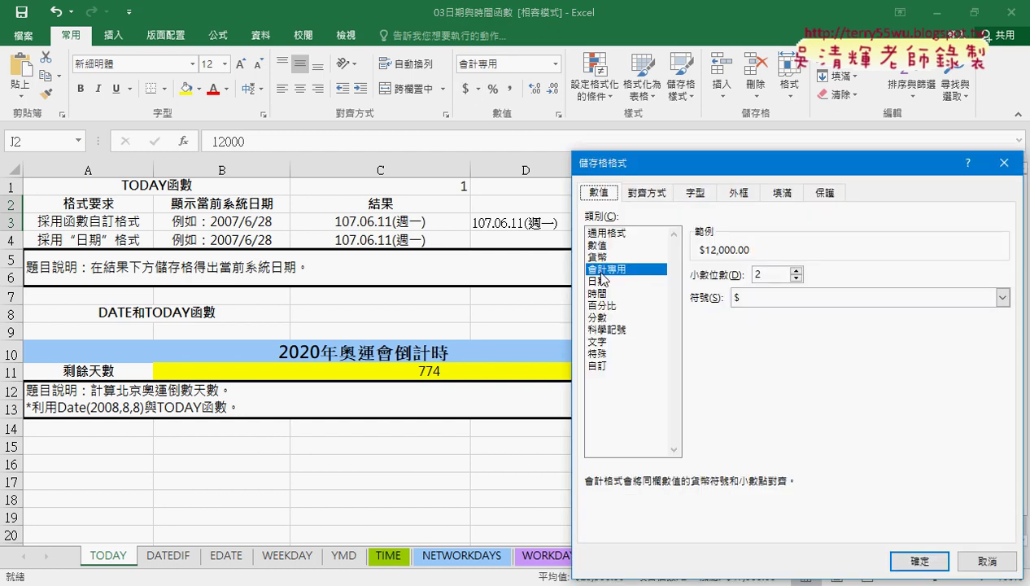
pyautogui.click(752, 298)
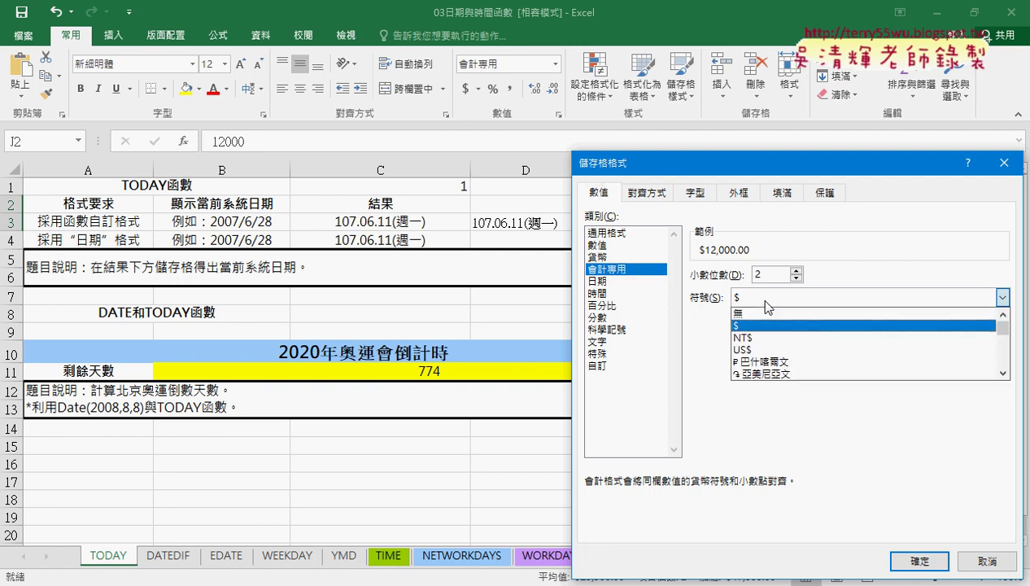
pyautogui.click(764, 349)
pyautogui.click(920, 560)
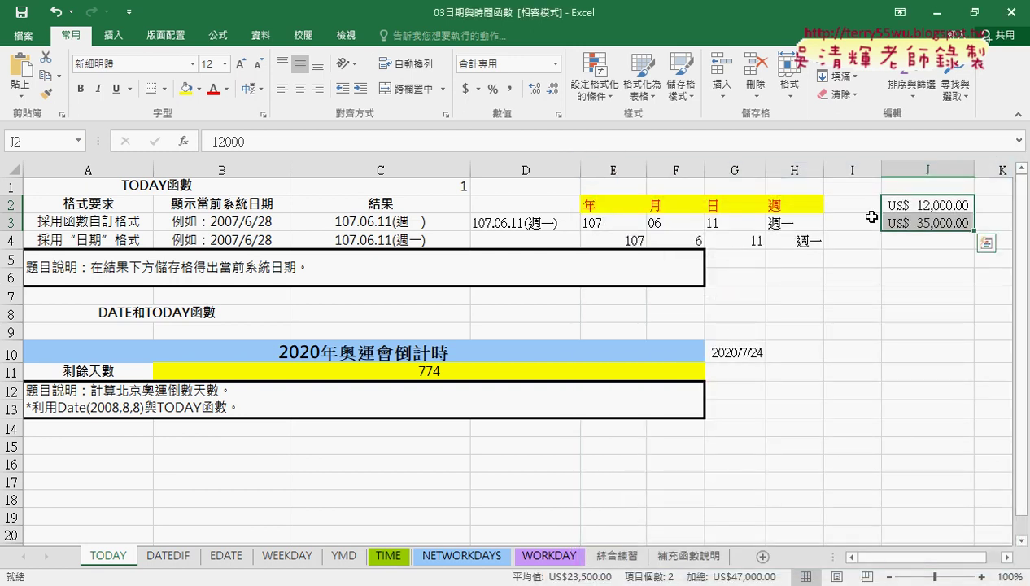
pyautogui.moveTo(881, 169); pyautogui.dragTo(836, 172)
pyautogui.click(852, 205)
pyautogui.click(849, 225)
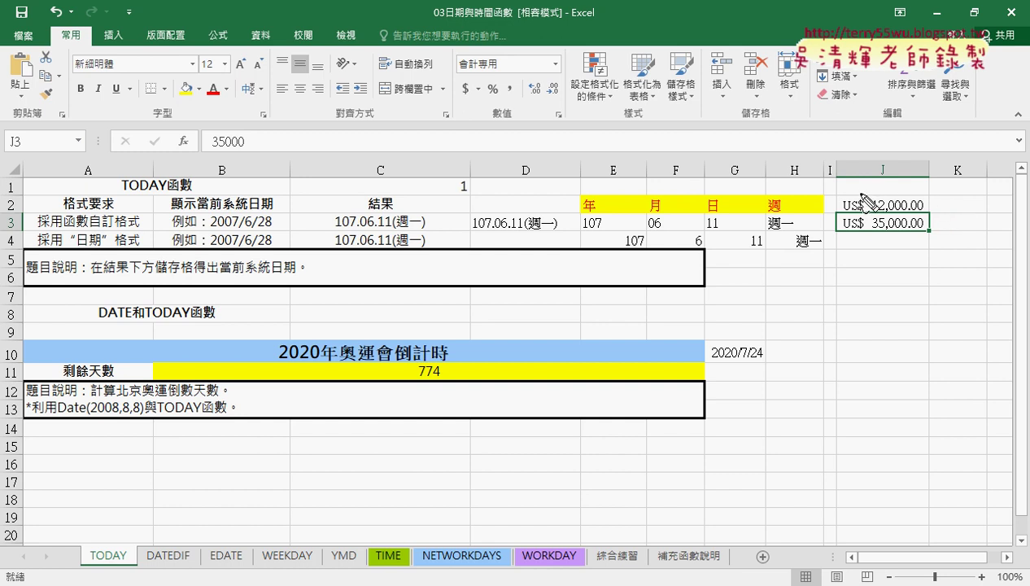
pyautogui.moveTo(864, 196); pyautogui.dragTo(865, 257)
pyautogui.moveTo(865, 213)
pyautogui.mouseDown()
pyautogui.moveTo(903, 221)
pyautogui.moveTo(909, 235)
pyautogui.mouseUp()
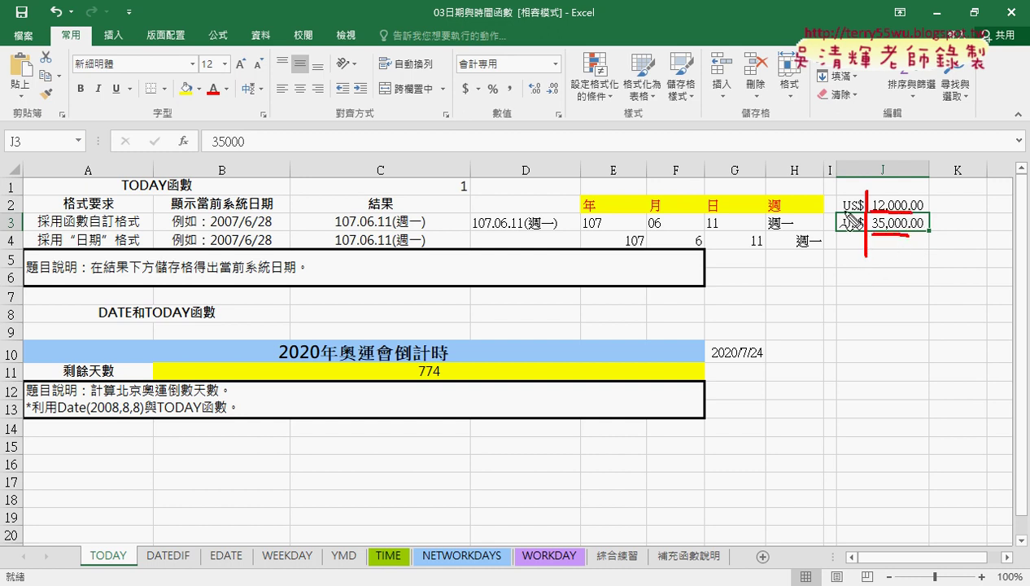
pyautogui.moveTo(843, 236); pyautogui.dragTo(867, 235)
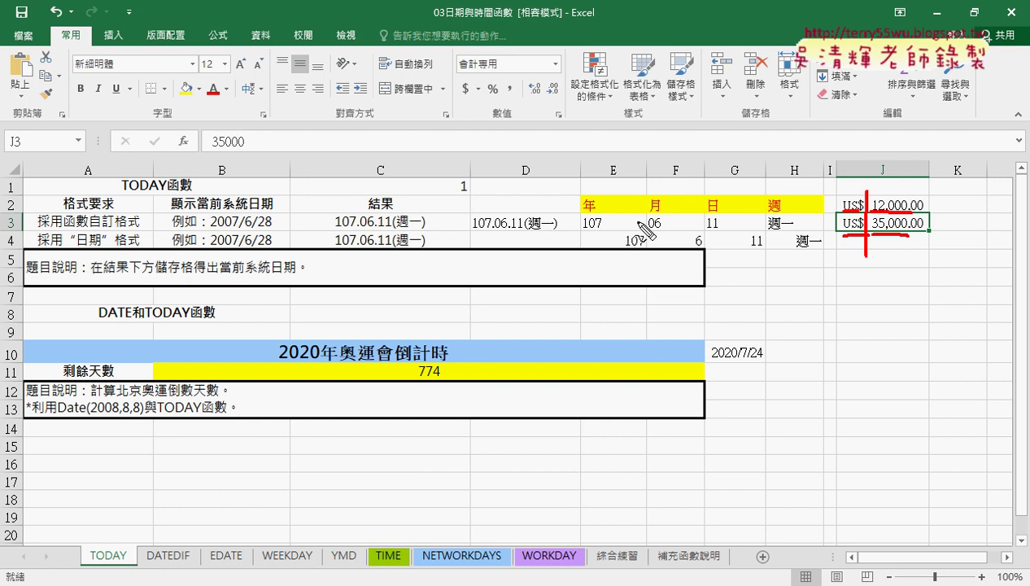
pyautogui.press('Escape')
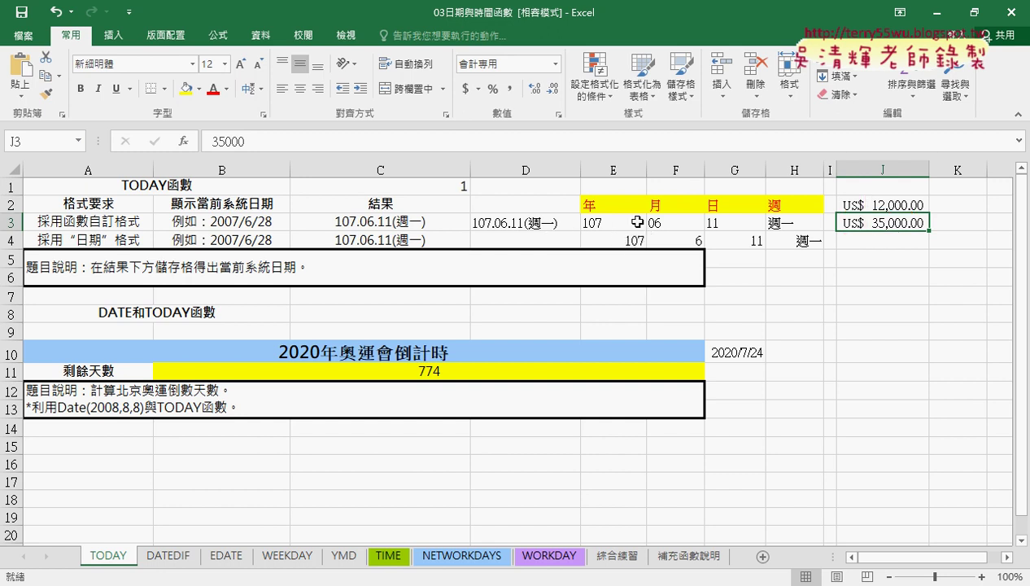
pyautogui.moveTo(846, 202); pyautogui.dragTo(846, 220)
pyautogui.rightClick(855, 216)
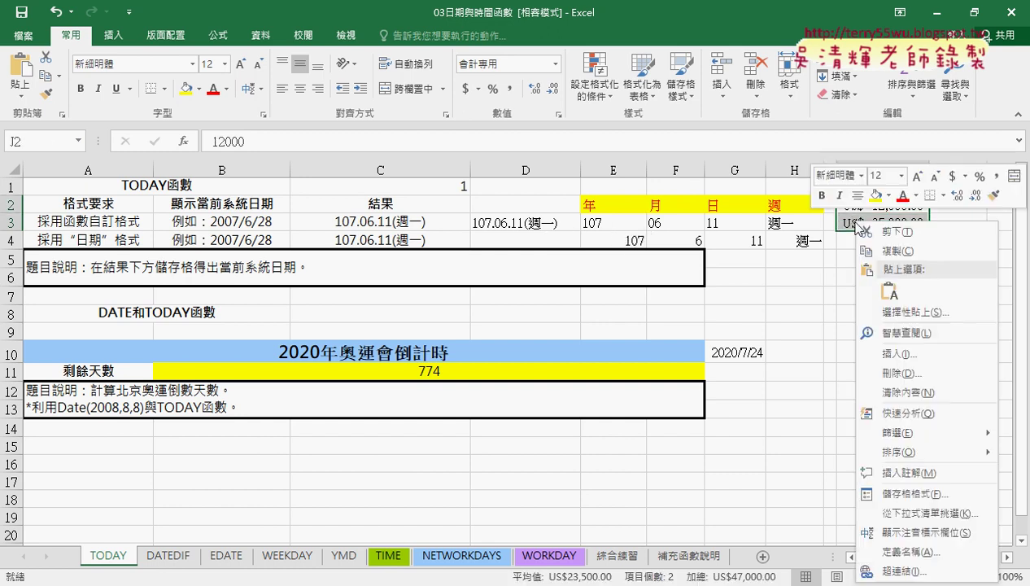
pyautogui.click(895, 494)
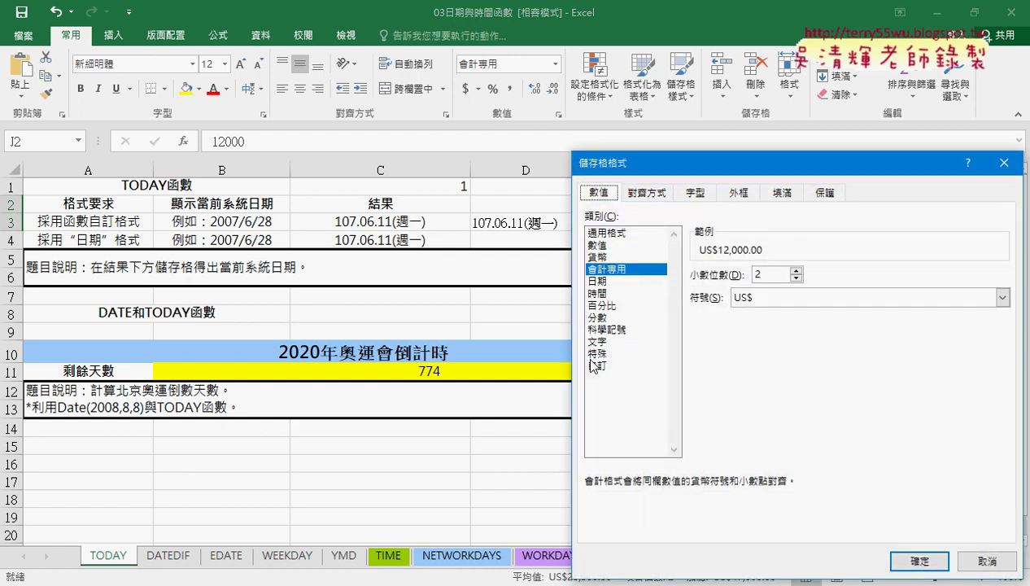
pyautogui.click(600, 366)
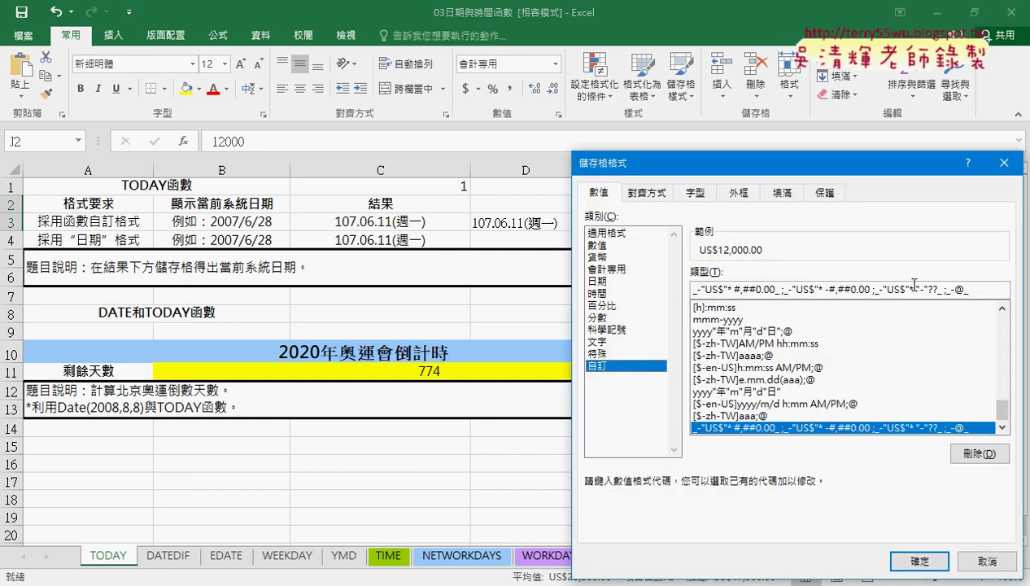
pyautogui.moveTo(981, 288); pyautogui.dragTo(549, 293)
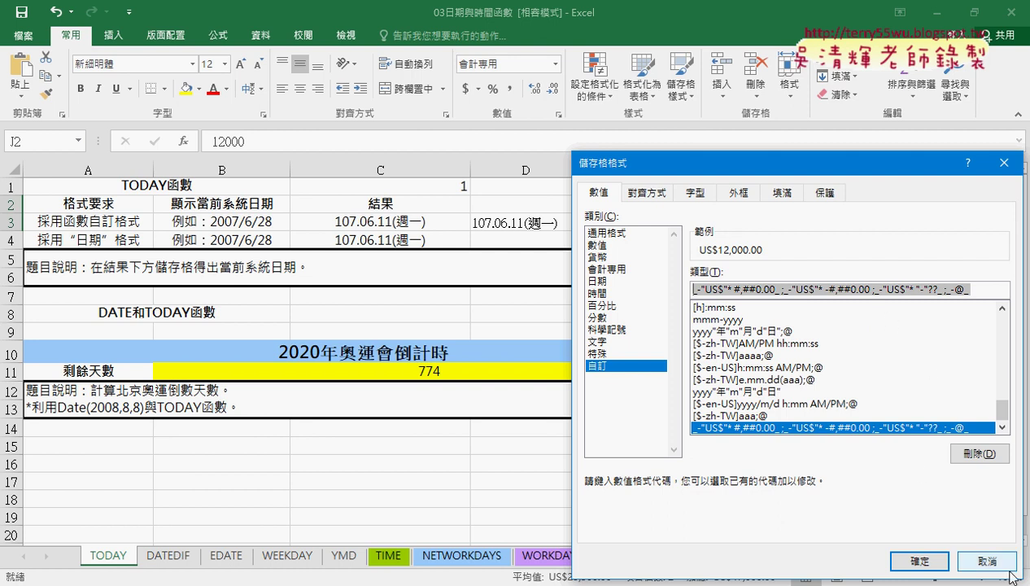
pyautogui.click(987, 560)
pyautogui.moveTo(602, 226); pyautogui.dragTo(789, 225)
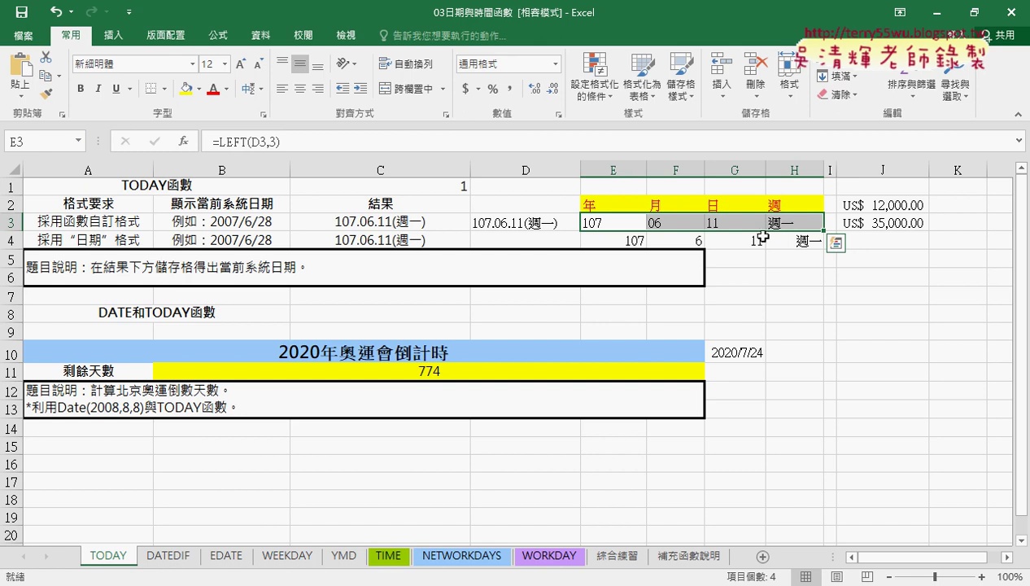
pyautogui.click(488, 370)
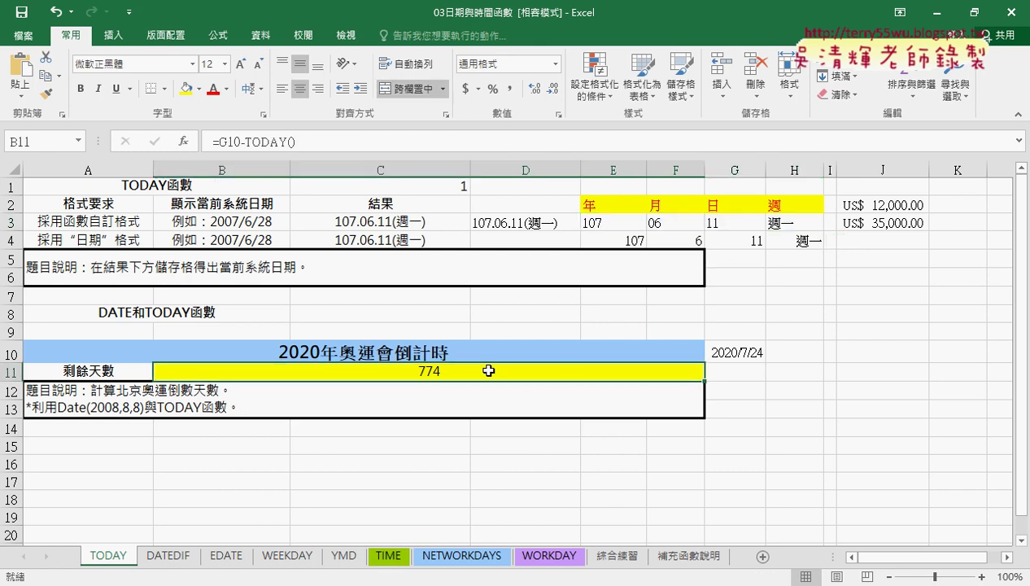